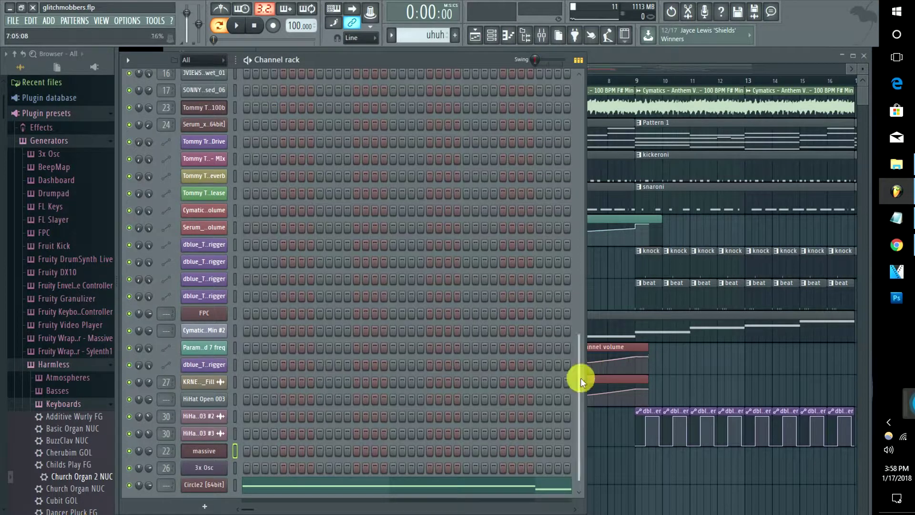
Select bars 1 to 8 in the playlist and mute tracks 1, 2 and 8
drag(581, 378, 580, 99)
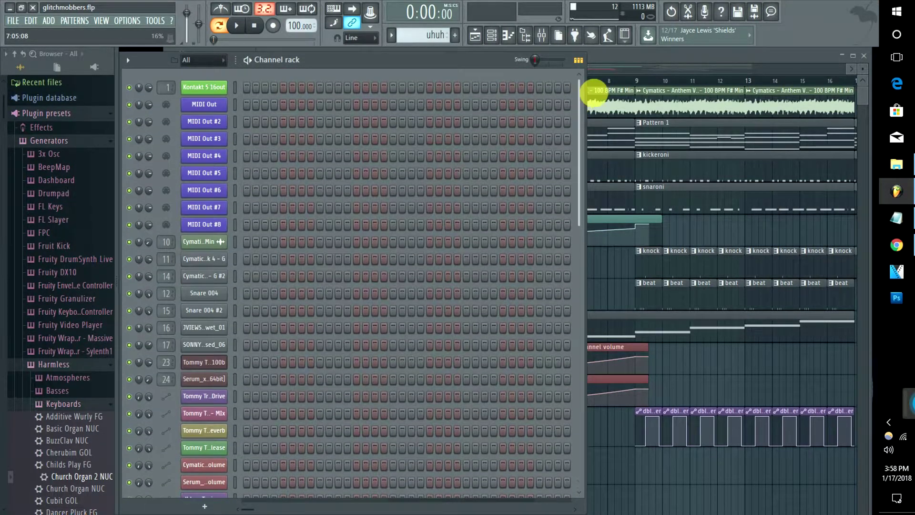
click(631, 59)
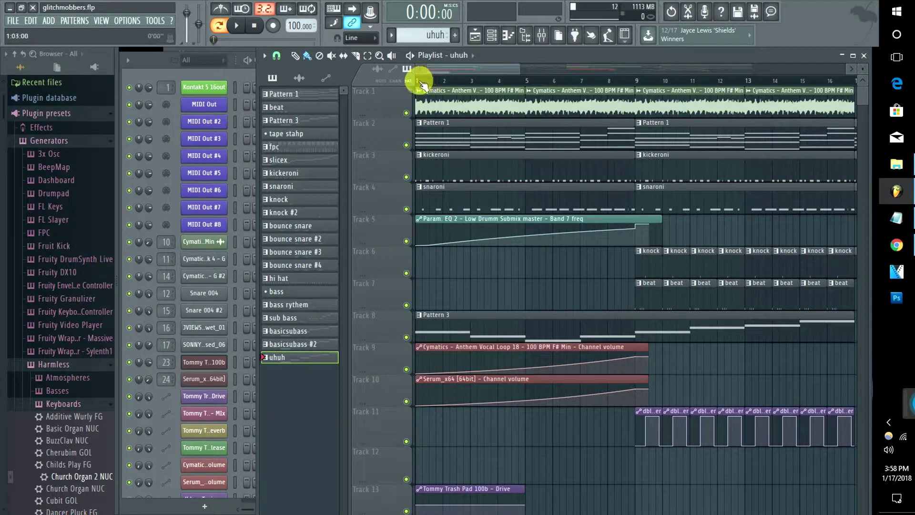
drag(419, 84, 625, 107)
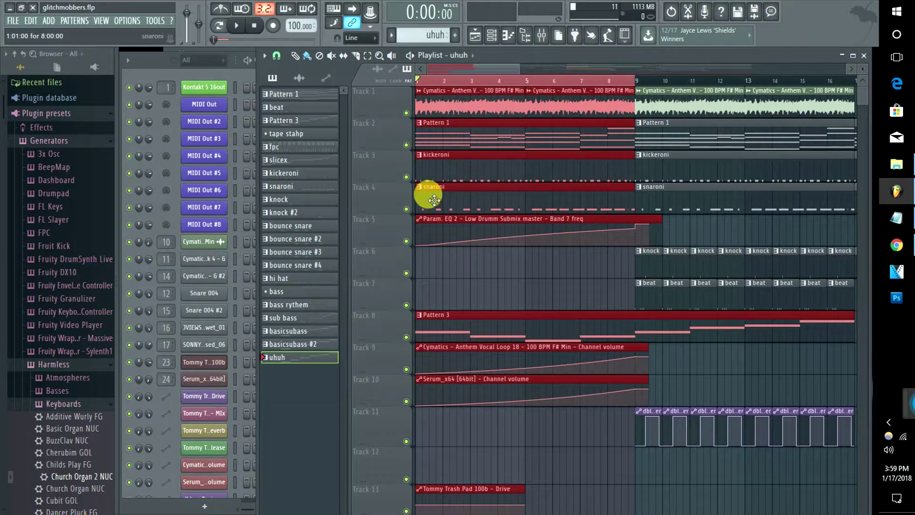
click(406, 145)
click(406, 113)
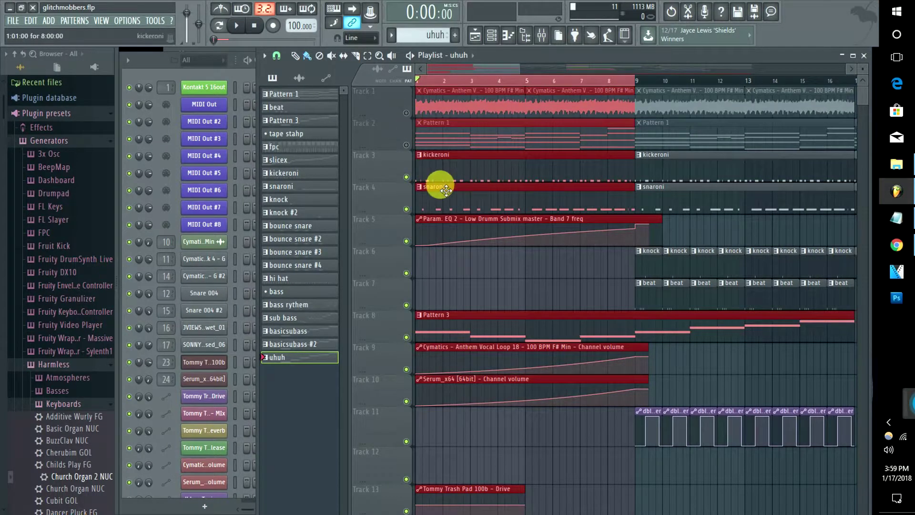
click(406, 337)
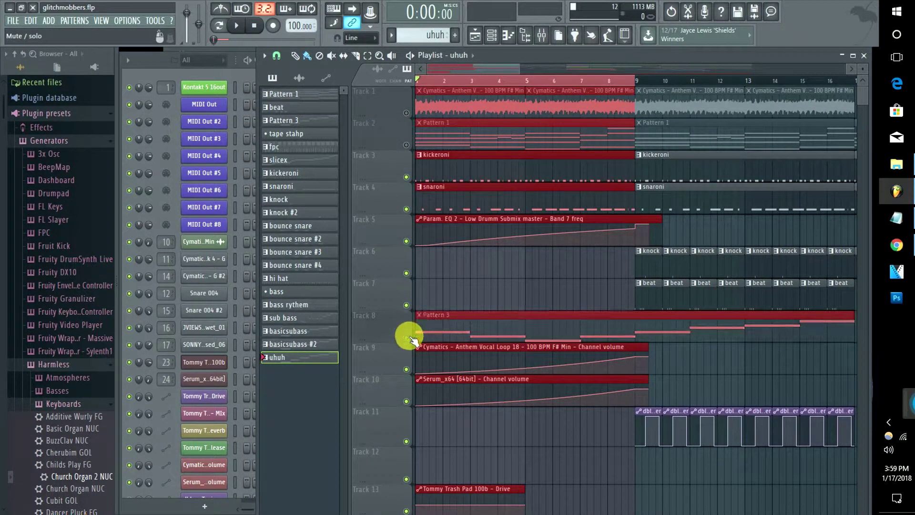
Play the selected section, toggling track 8's mute during playback to compare, and stop it
key(space)
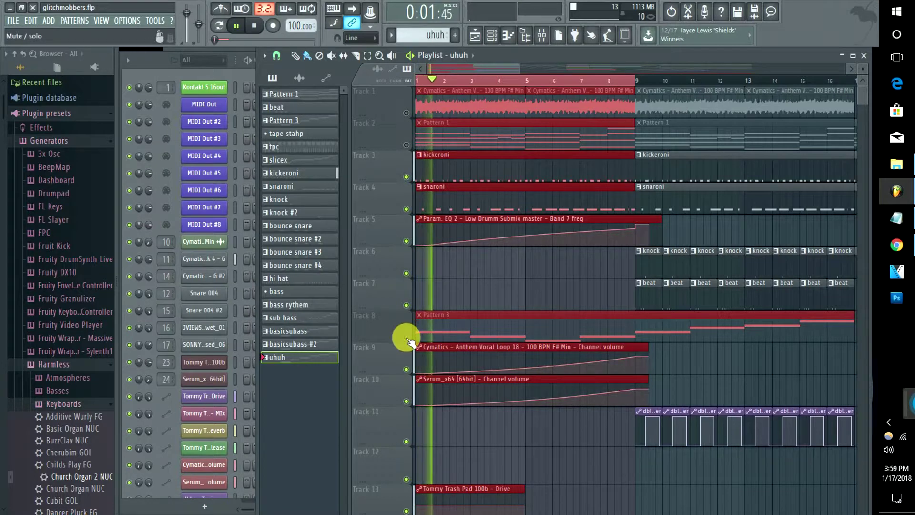
click(406, 337)
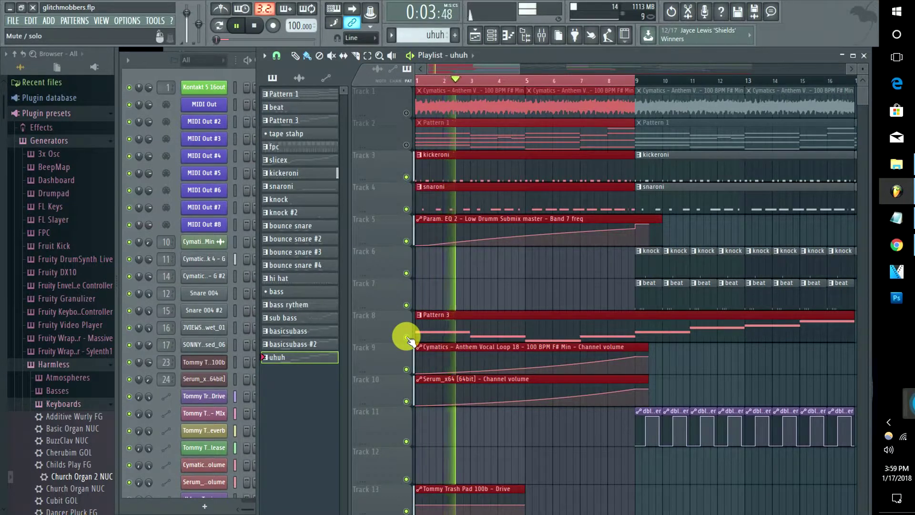
click(407, 337)
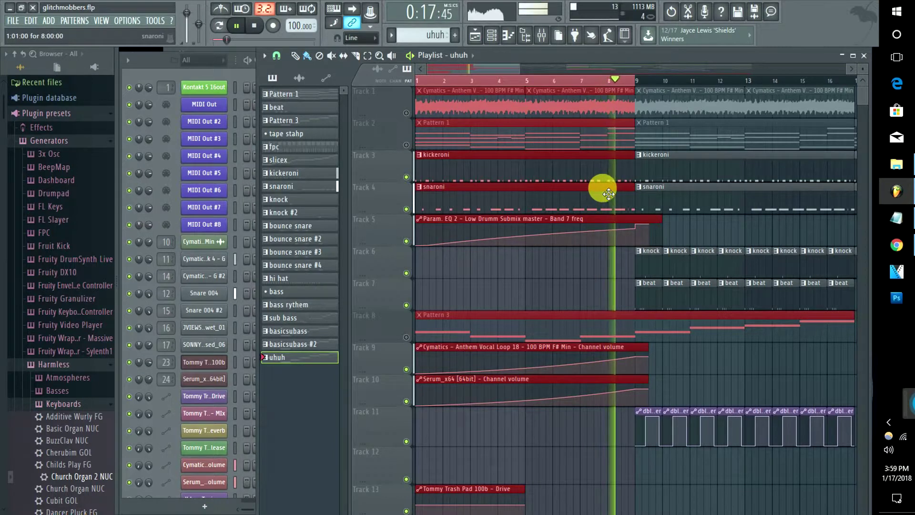
key(space)
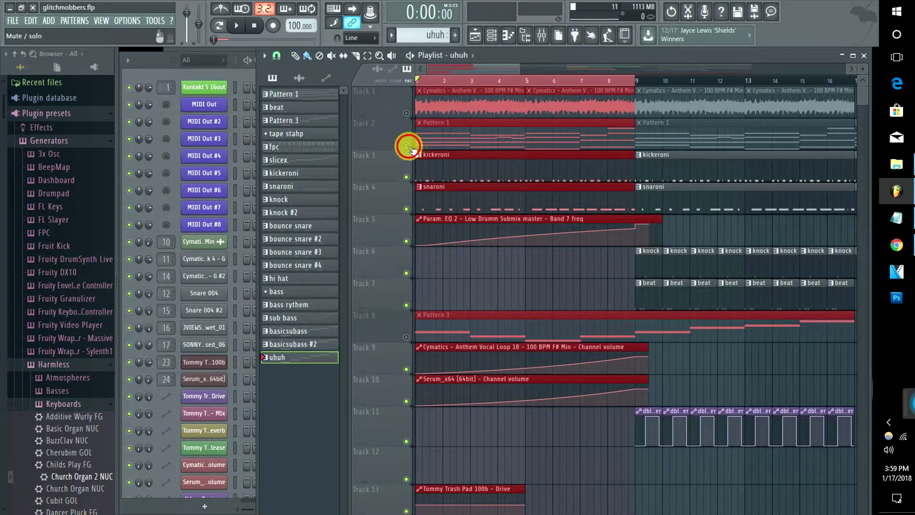
Unmute tracks 1, 2 and 8 and play the song from bar 9 with bars 9 to 16 selected
drag(408, 145, 405, 112)
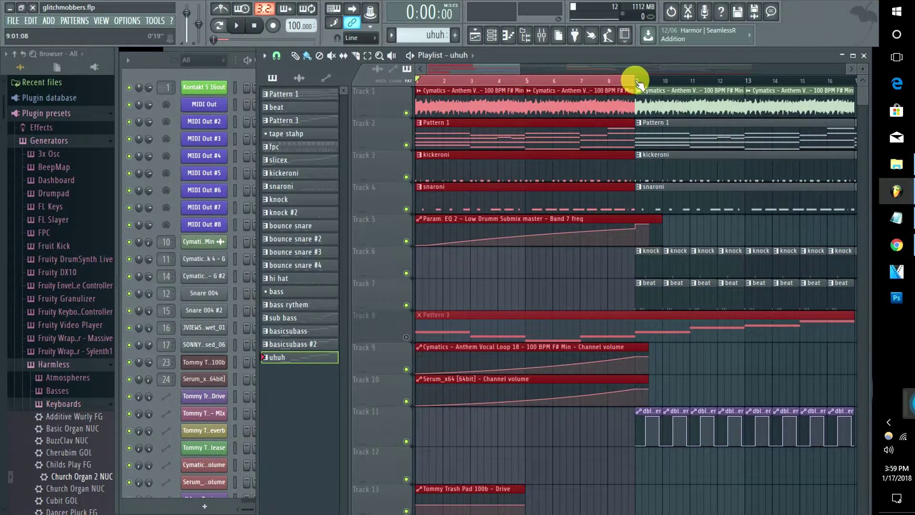
drag(633, 78, 648, 93)
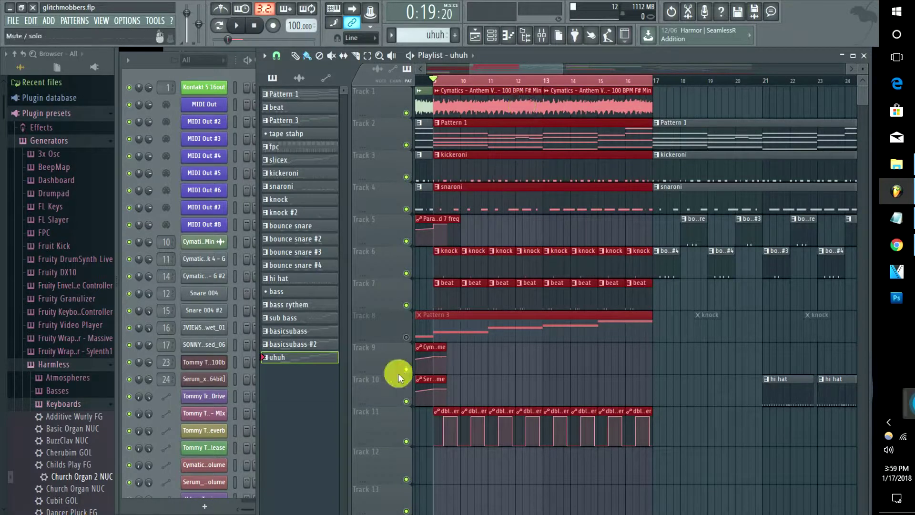
click(407, 337)
key(space)
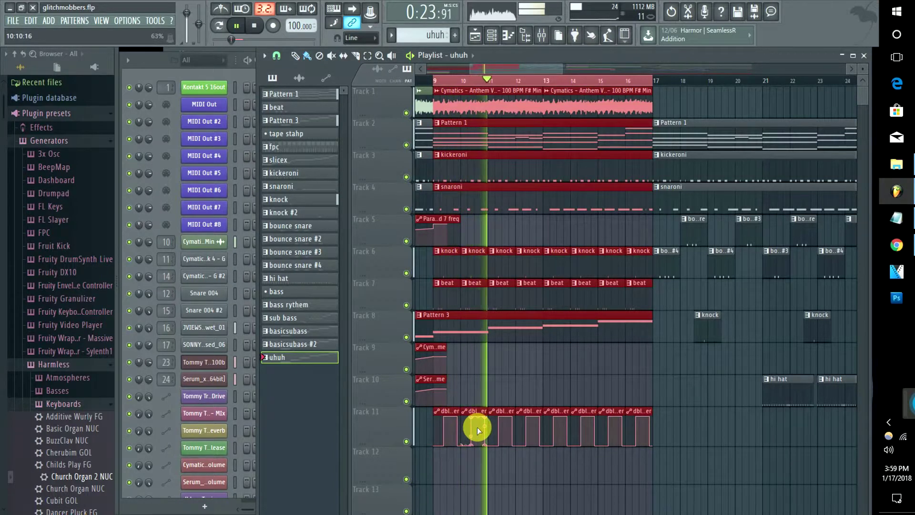
key(space)
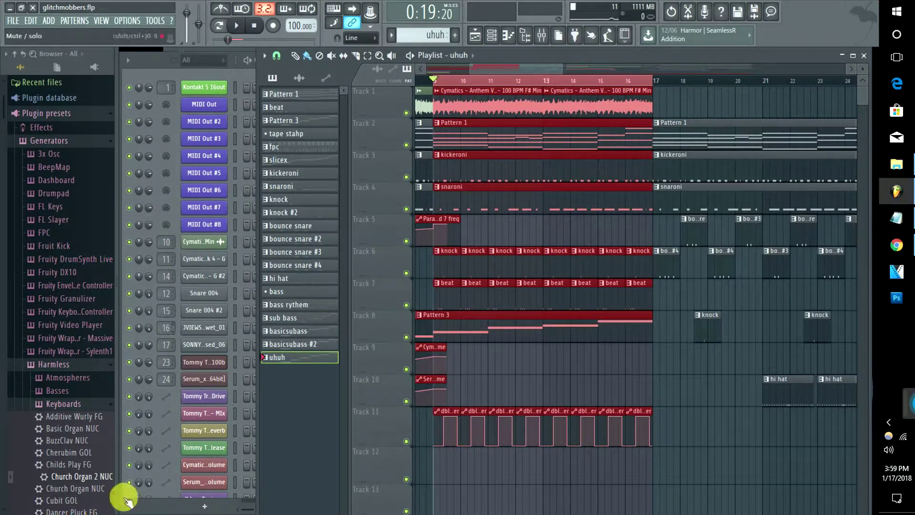
Open mixer track 23 from its Tommy Trash channel and examine both synths submix tracks and the synths submix master
double_click(167, 363)
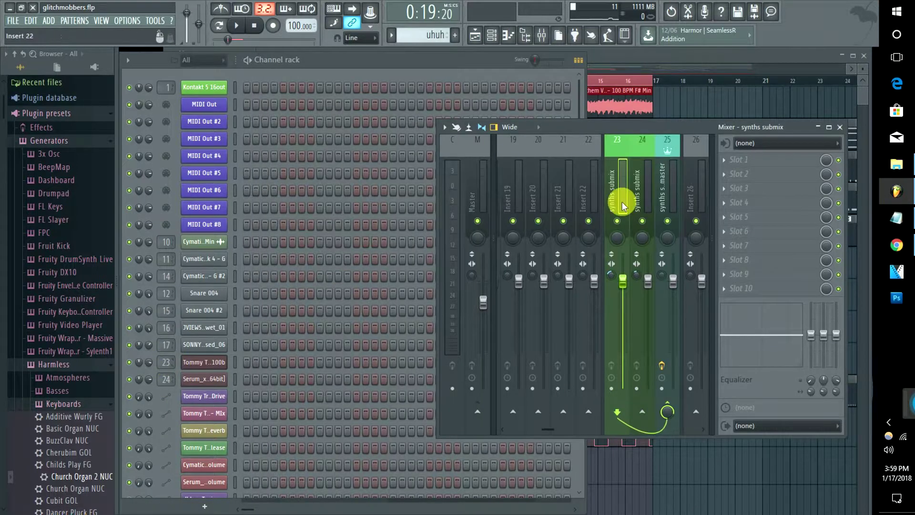
click(638, 180)
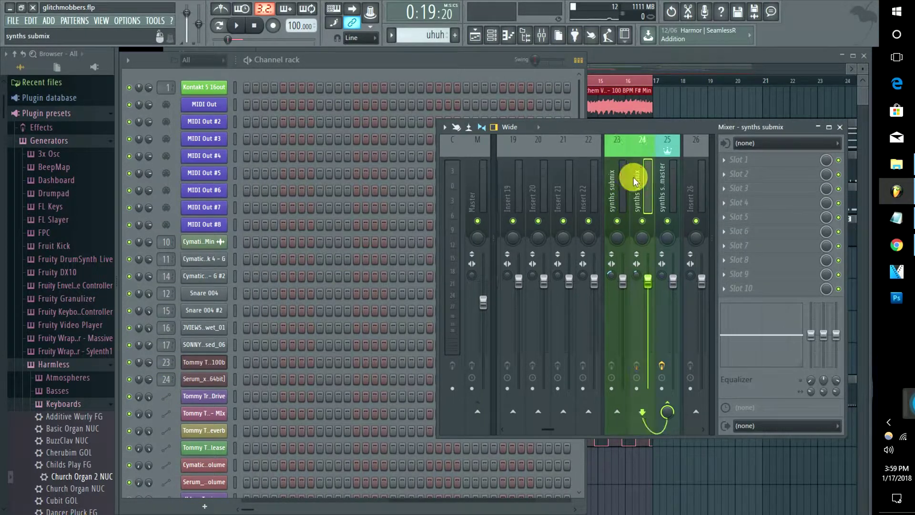
click(614, 175)
click(638, 180)
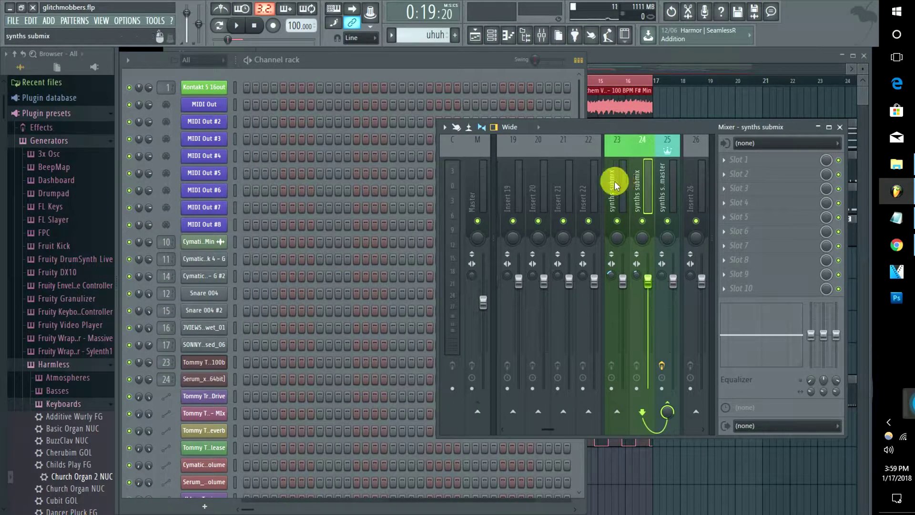
click(616, 185)
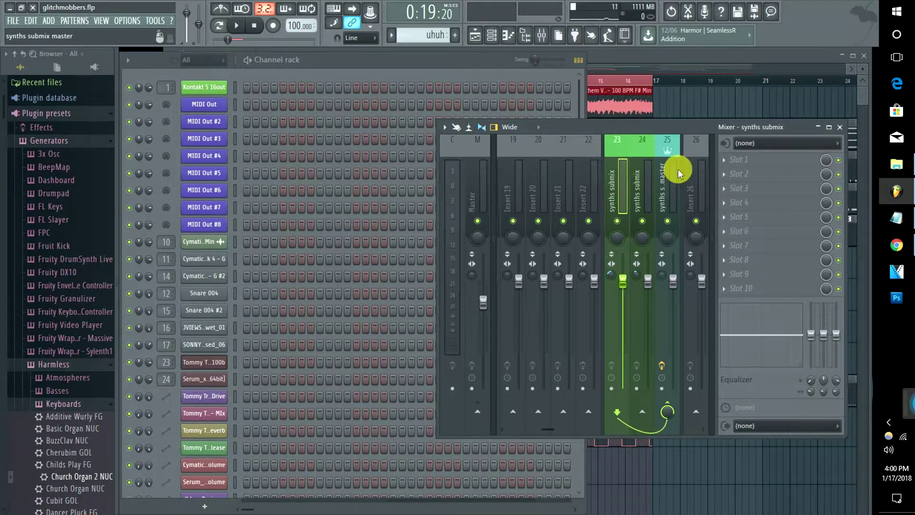
click(660, 174)
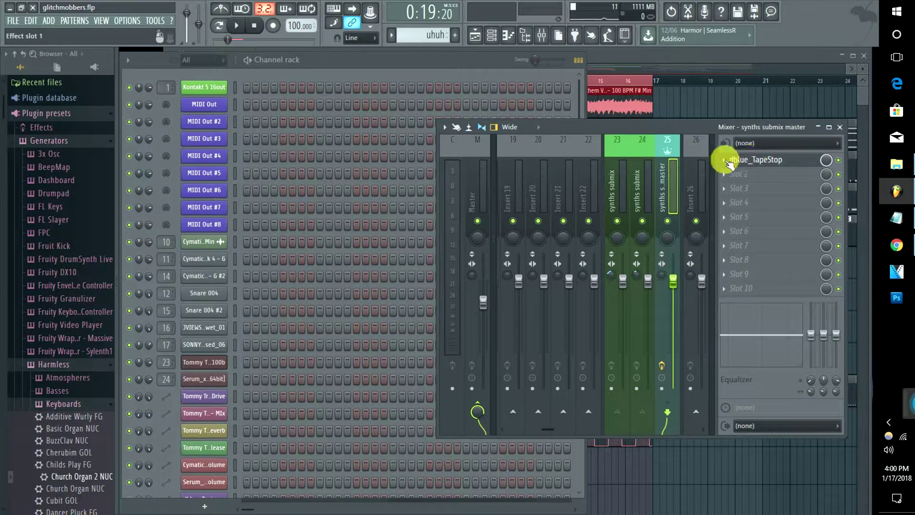
Return to synths submix track 23 and browse the effect plugins available for its slot 1
click(640, 186)
click(620, 186)
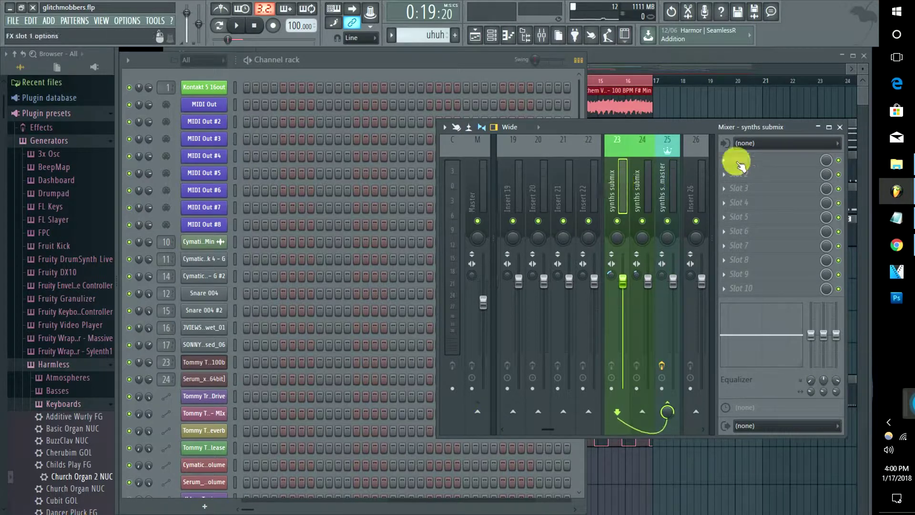
click(723, 157)
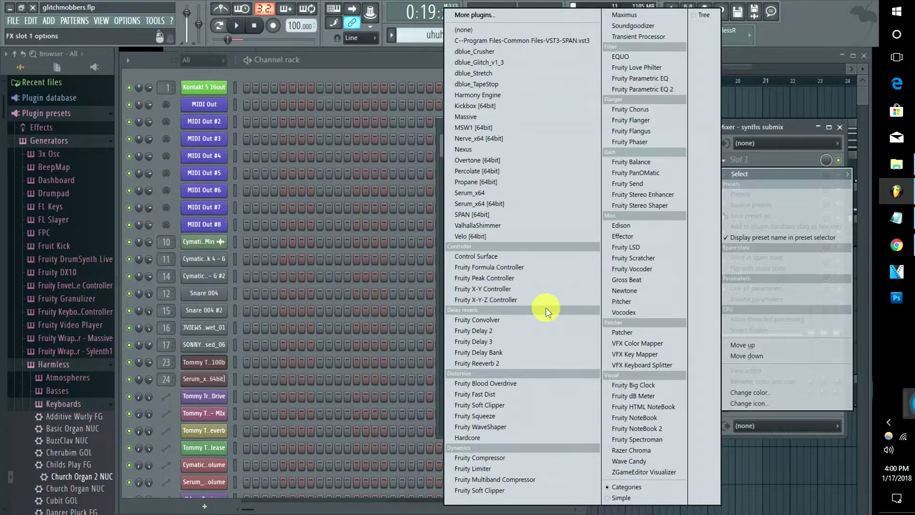
click(622, 225)
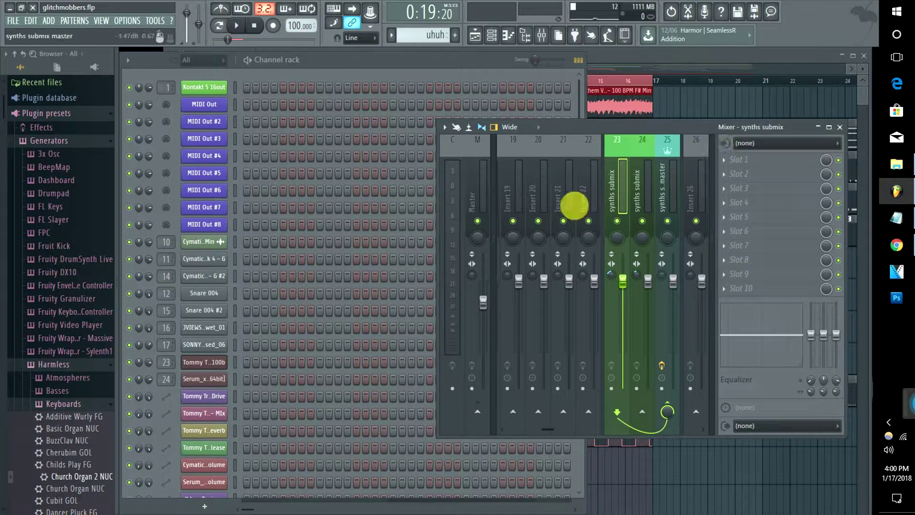
Look over the low drum tracks in the mixer and open the kickeroni and snaroni clips in the piano roll
mouse_move(545, 430)
mouse_down()
mouse_move(516, 434)
mouse_move(530, 434)
mouse_up()
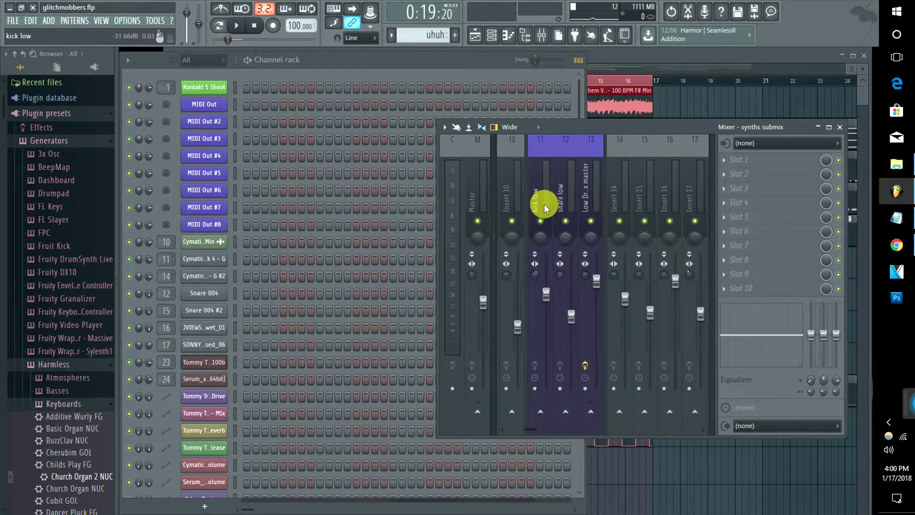
click(622, 72)
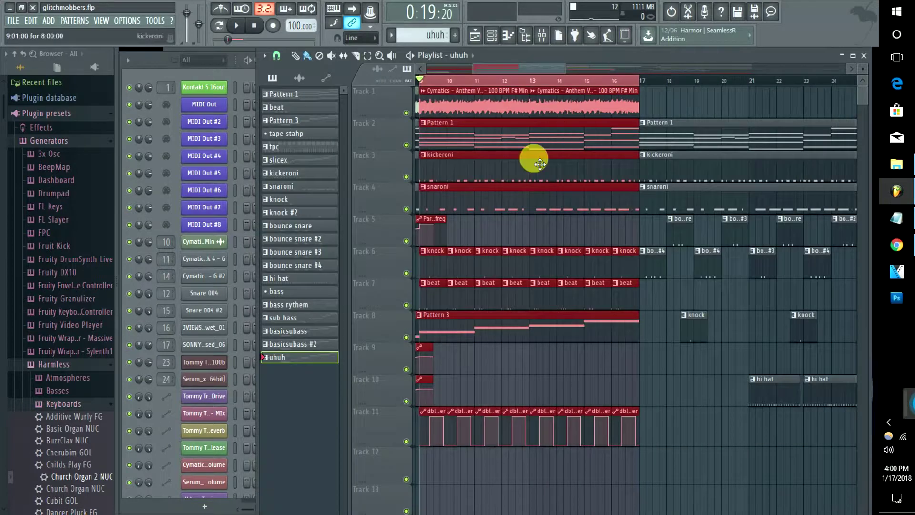
drag(492, 69, 419, 79)
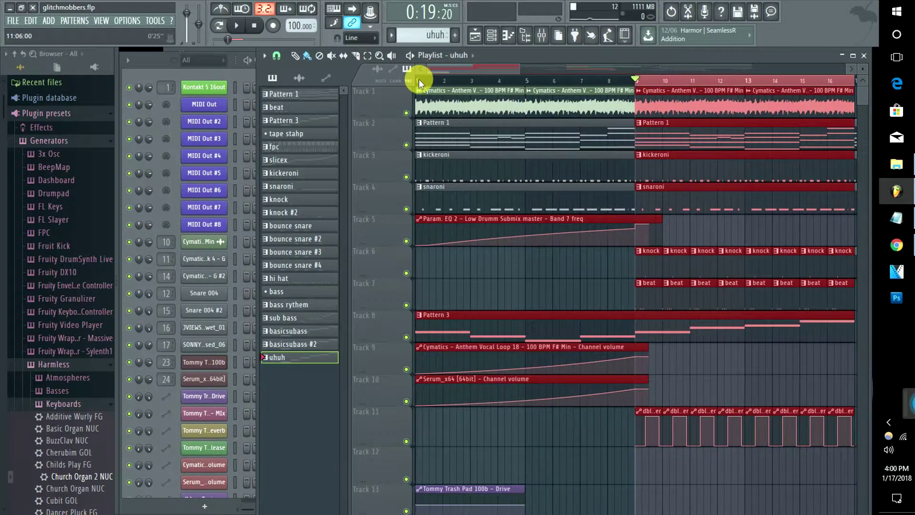
click(434, 172)
double_click(433, 173)
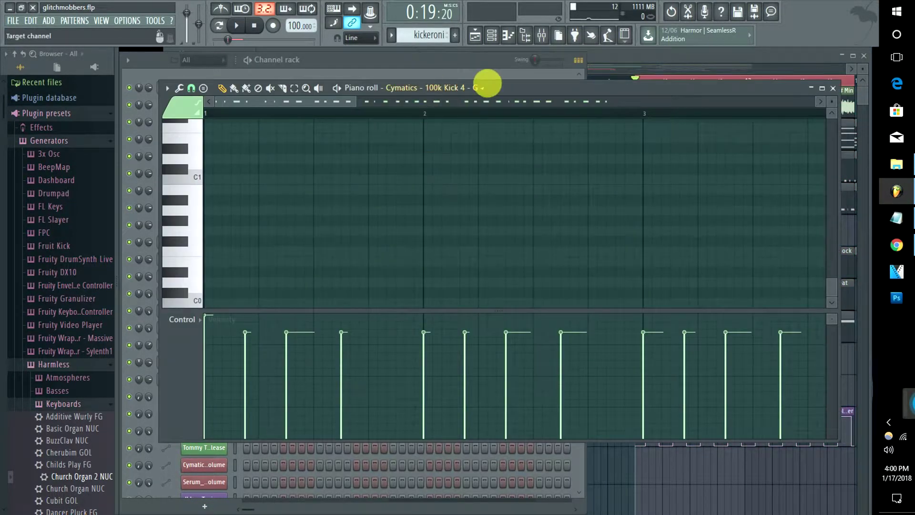
drag(525, 91, 626, 319)
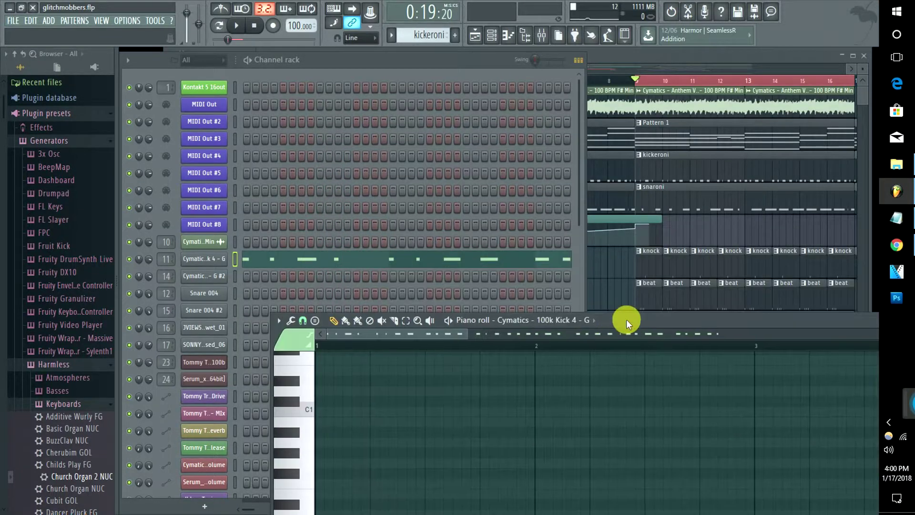
double_click(611, 200)
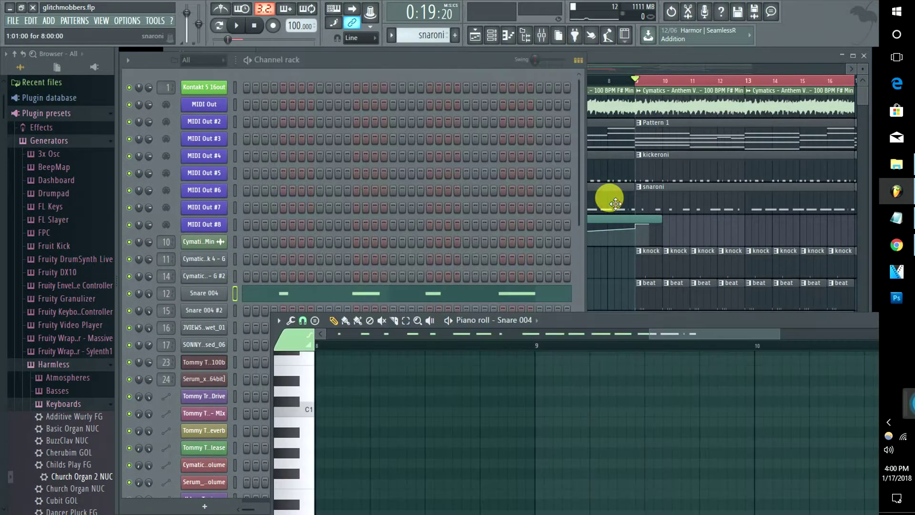
Route the Snare 004 and Cymatics 100k Kick 4 - G channels directly to mixer track 13, the low drum submix master
double_click(166, 294)
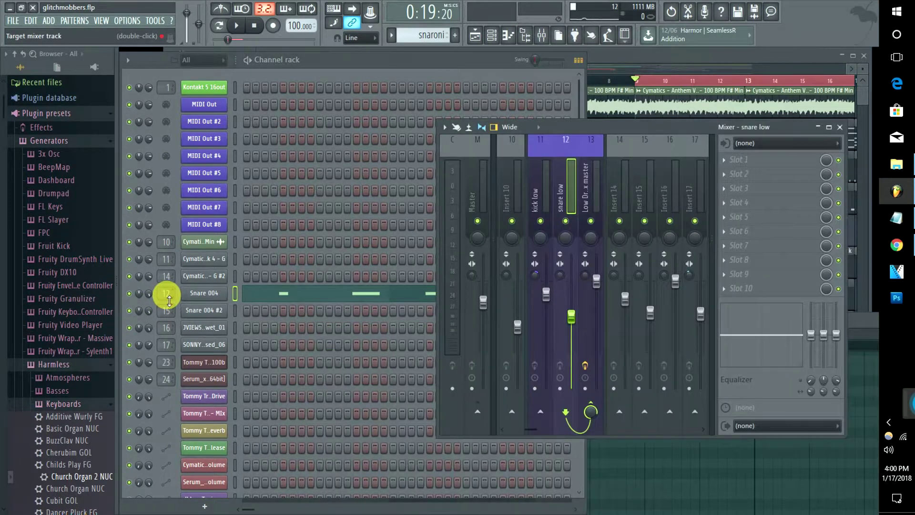
click(589, 160)
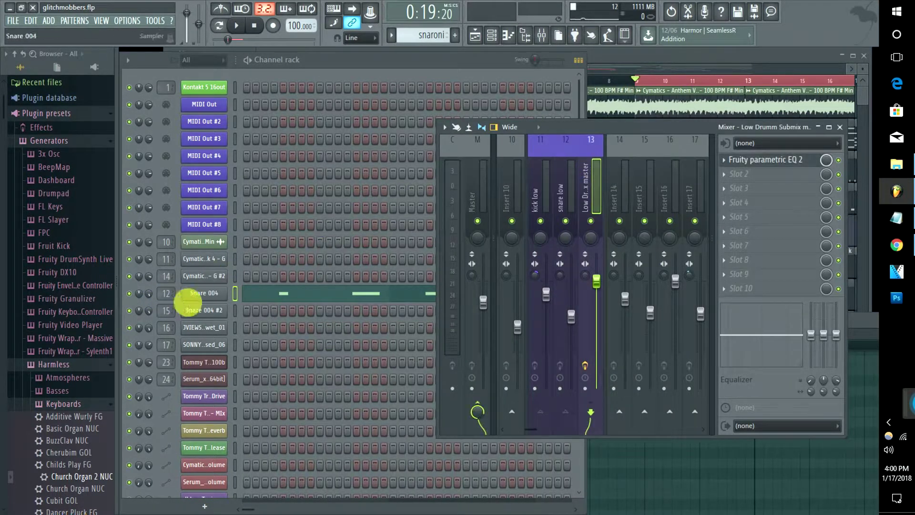
drag(167, 292, 168, 256)
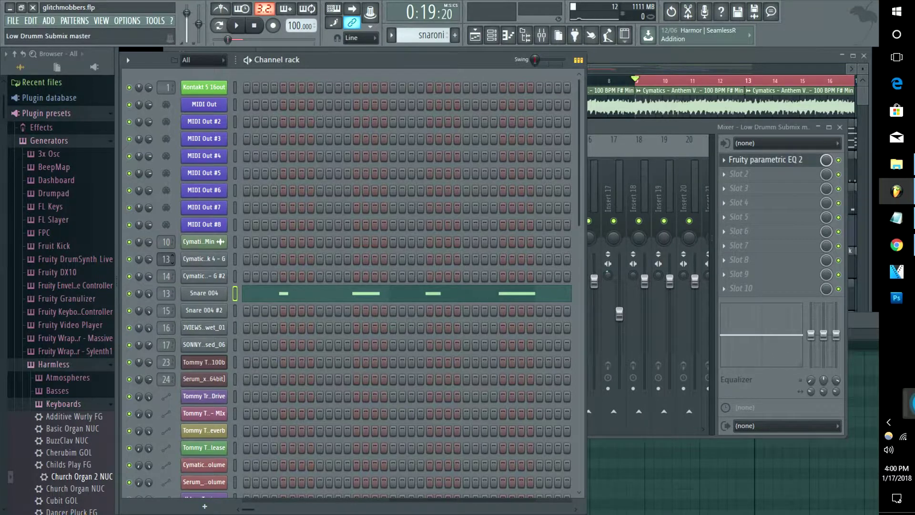
Play the song from bar 1, skip to around bar 4, and stop playback
click(615, 69)
drag(527, 71, 477, 73)
click(420, 81)
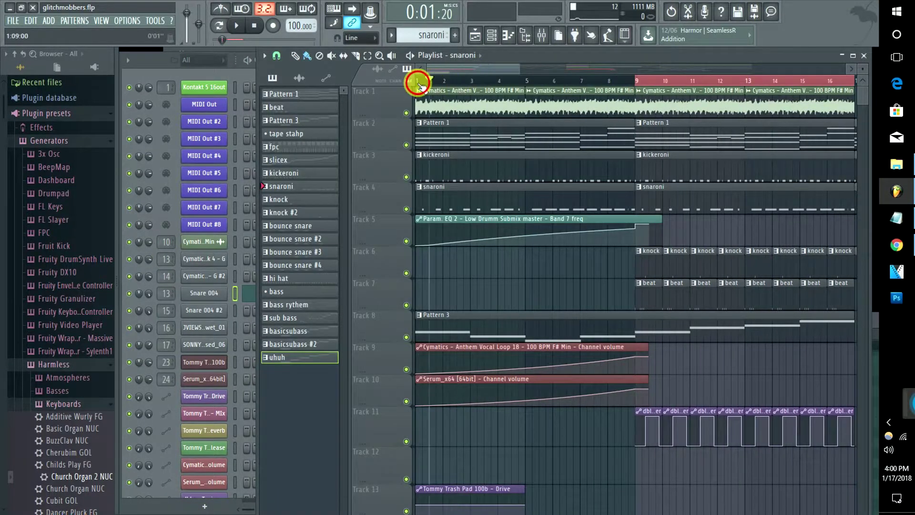
key(space)
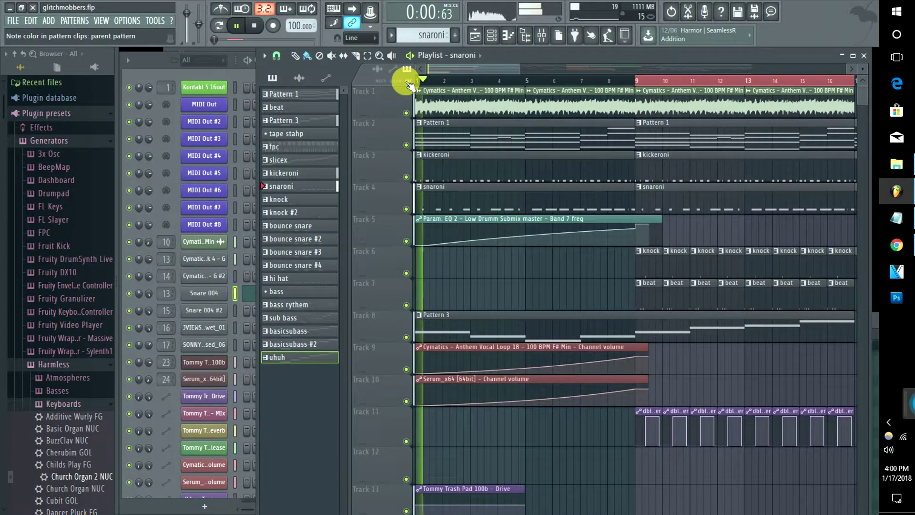
click(506, 81)
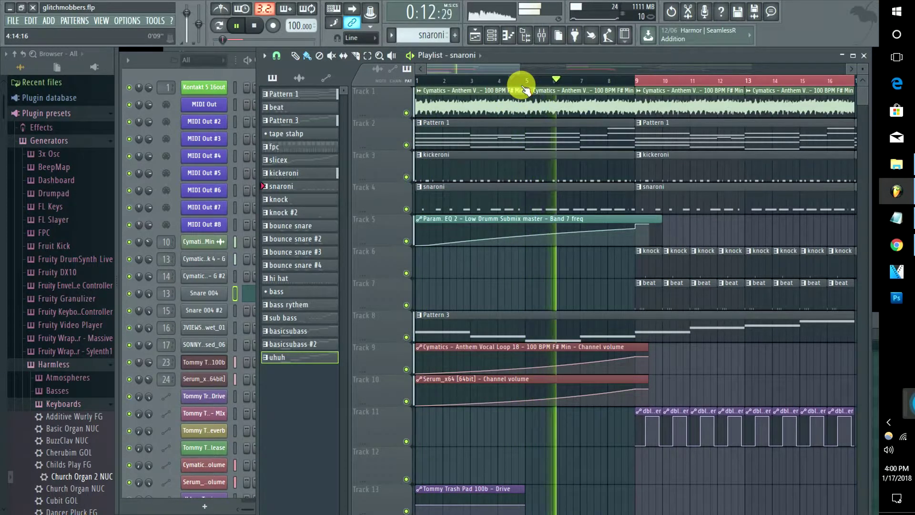
key(space)
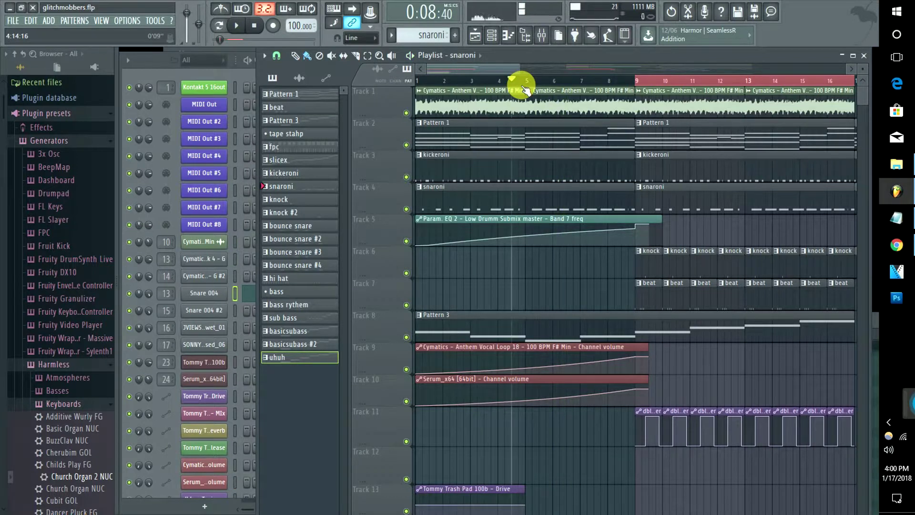
Inspect the kick low and snare low mixer tracks and browse the effect plugins available for snare low's slot 1
double_click(166, 293)
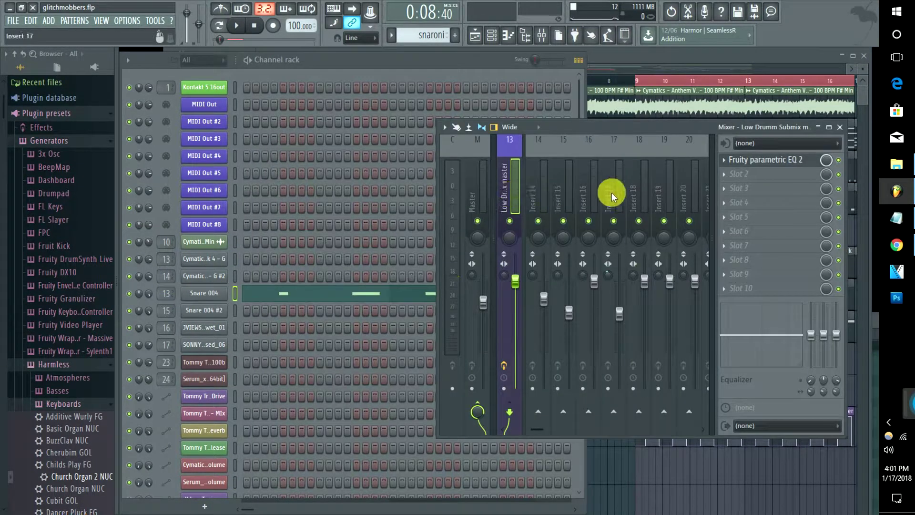
scroll(531, 429, up, 3)
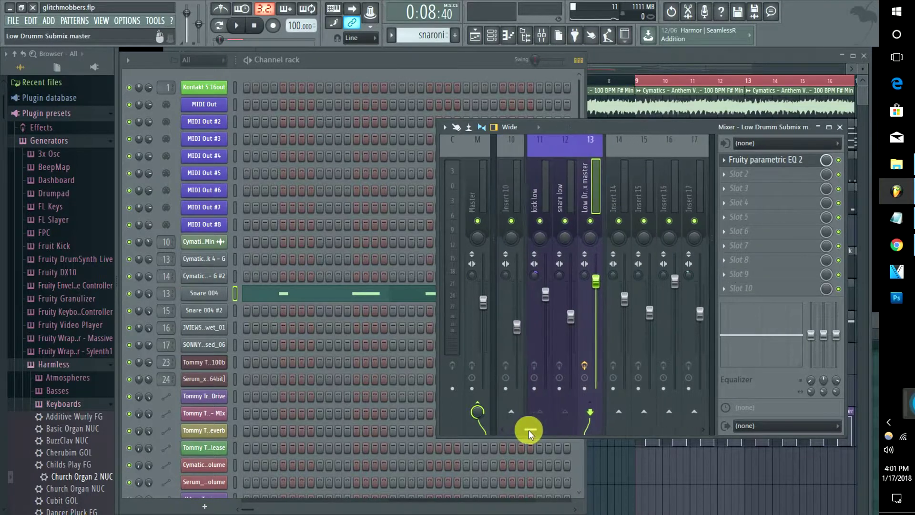
scroll(529, 432, up, 1)
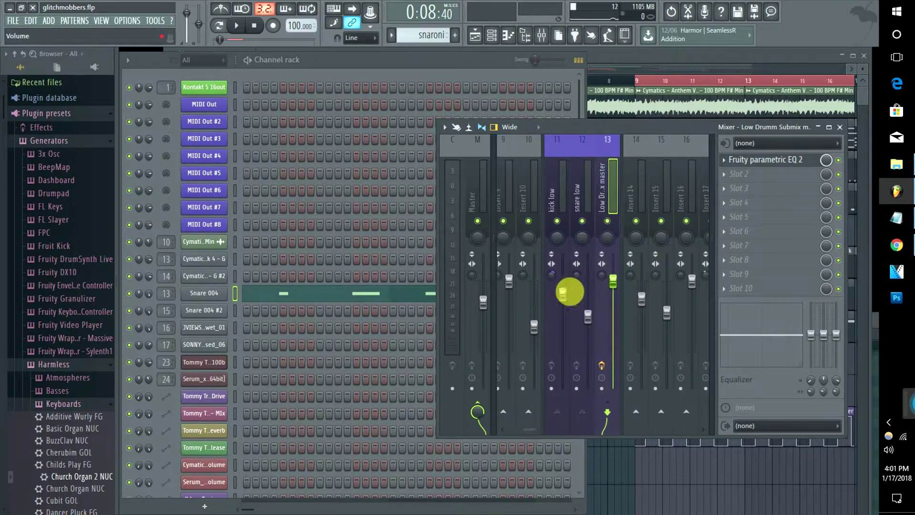
click(555, 195)
click(578, 190)
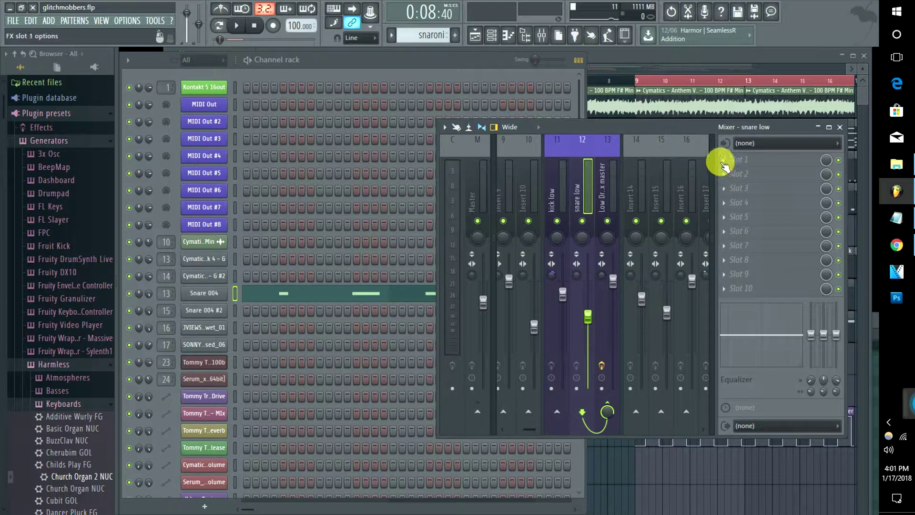
click(723, 162)
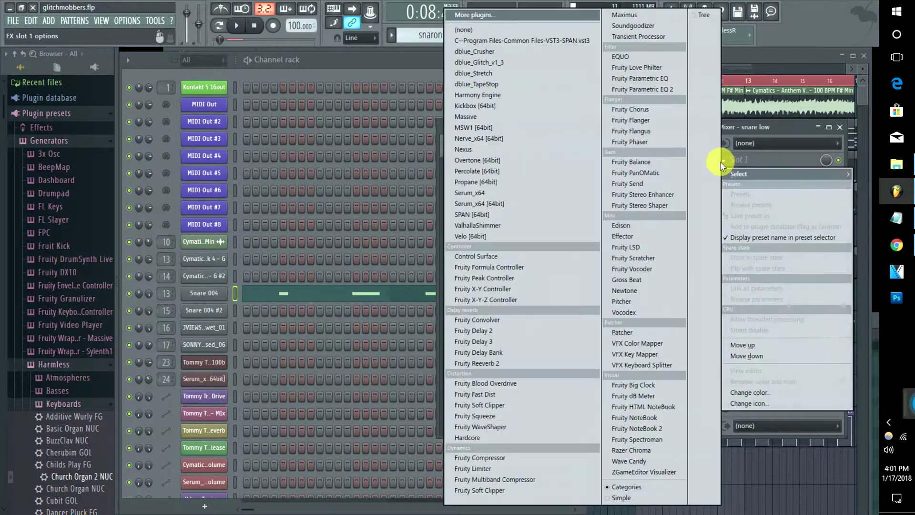
click(790, 123)
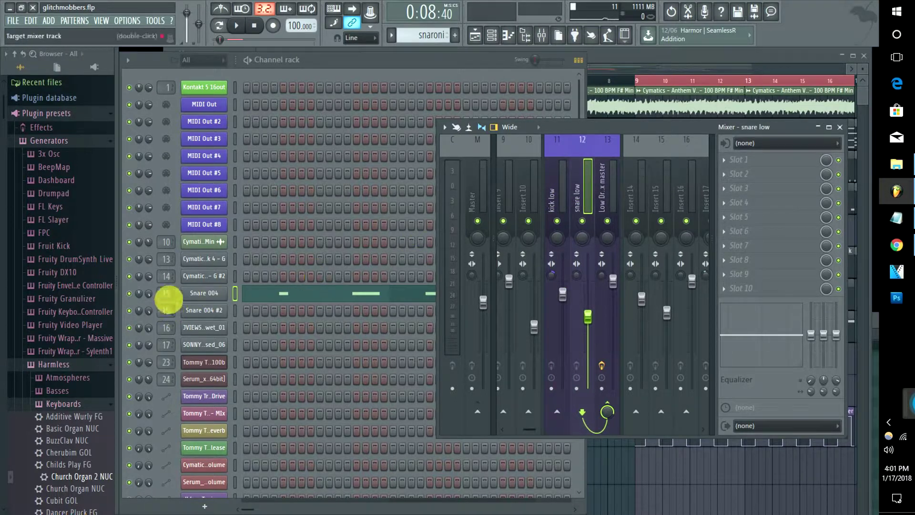
Route the Snare 004 channel to mixer track 12 and the Cymatics kick 4 - G channel to mixer track 11
drag(166, 298, 167, 293)
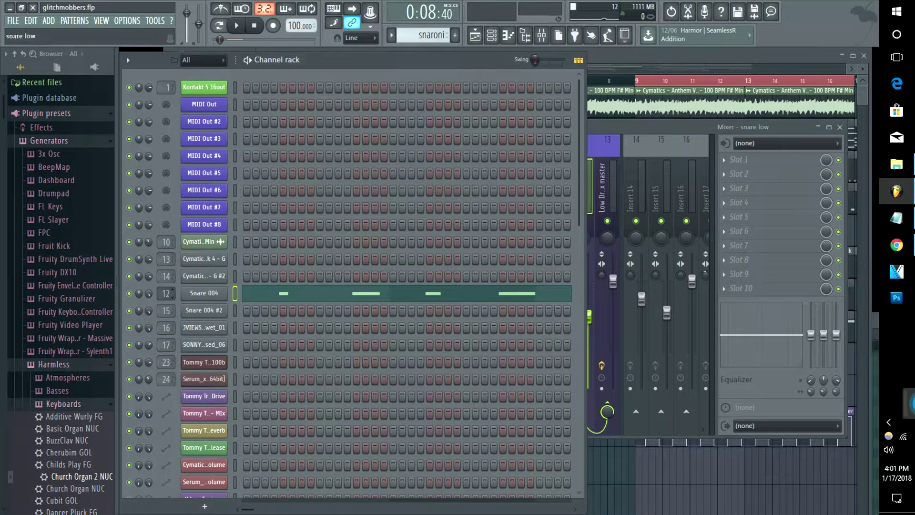
click(165, 270)
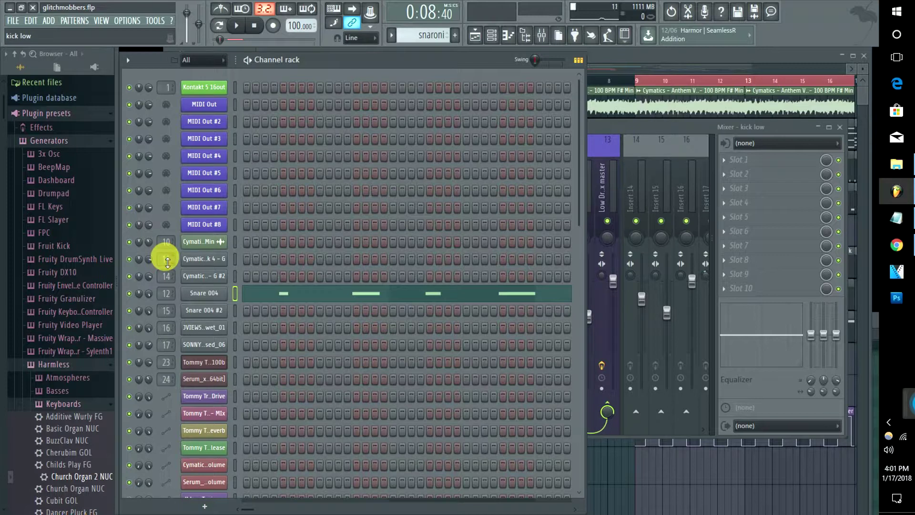
click(650, 127)
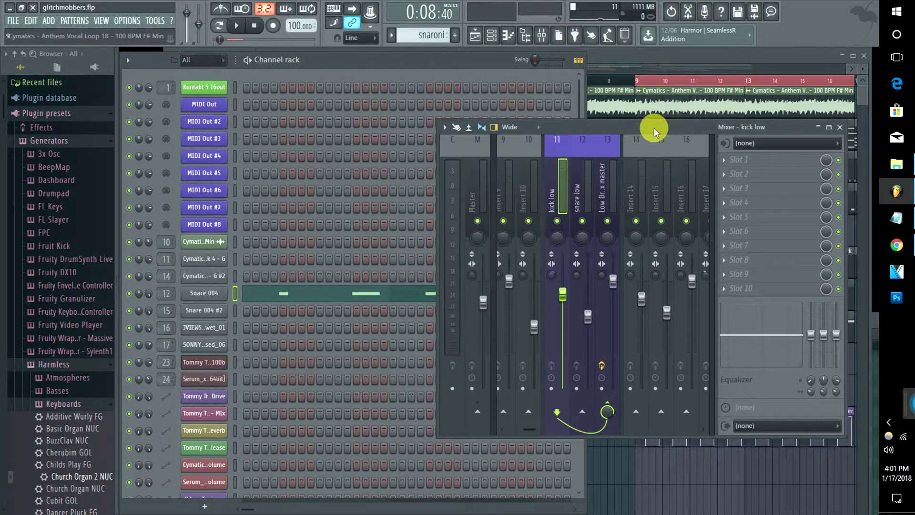
click(618, 60)
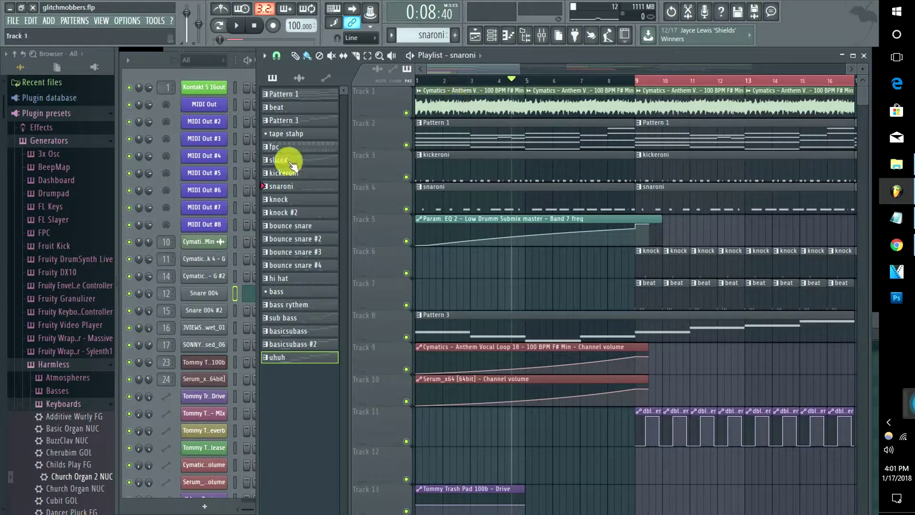
Select the low drum submix master track and move the mixer over the channel rack, clear of most of the playlist
double_click(166, 293)
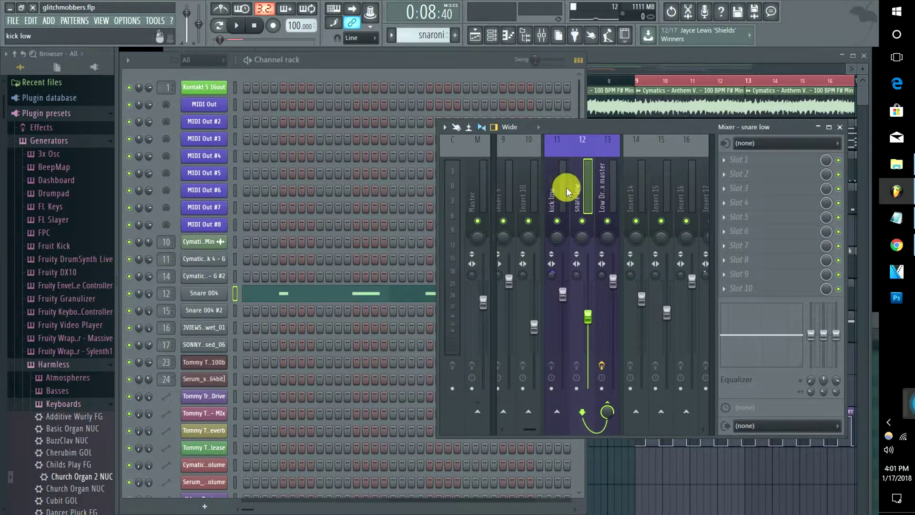
click(607, 169)
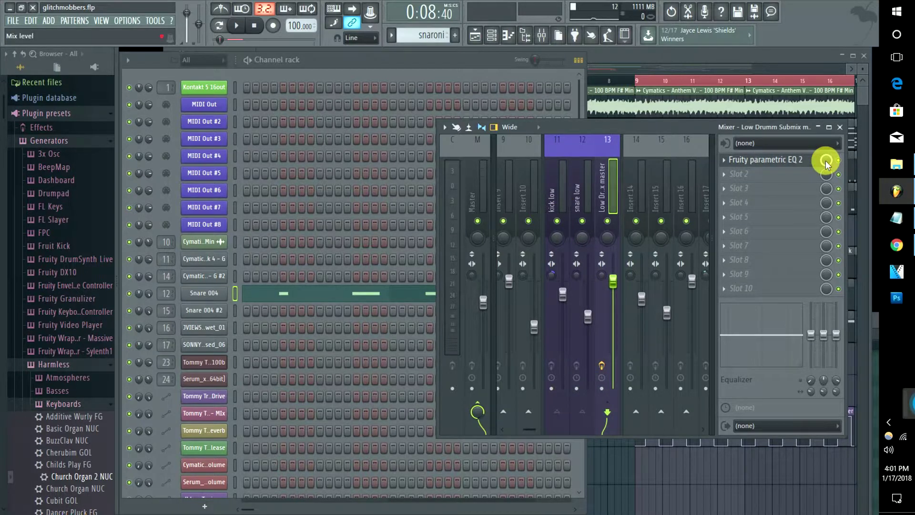
drag(620, 126, 313, 143)
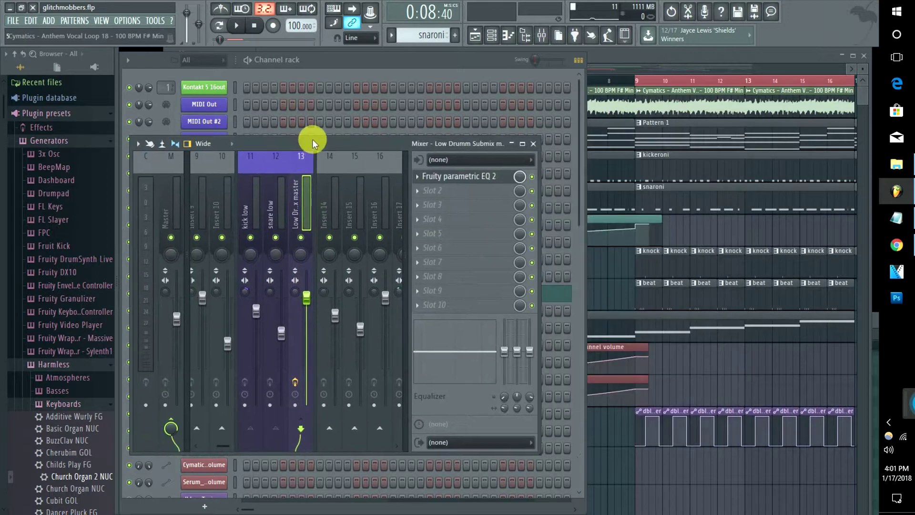
click(608, 67)
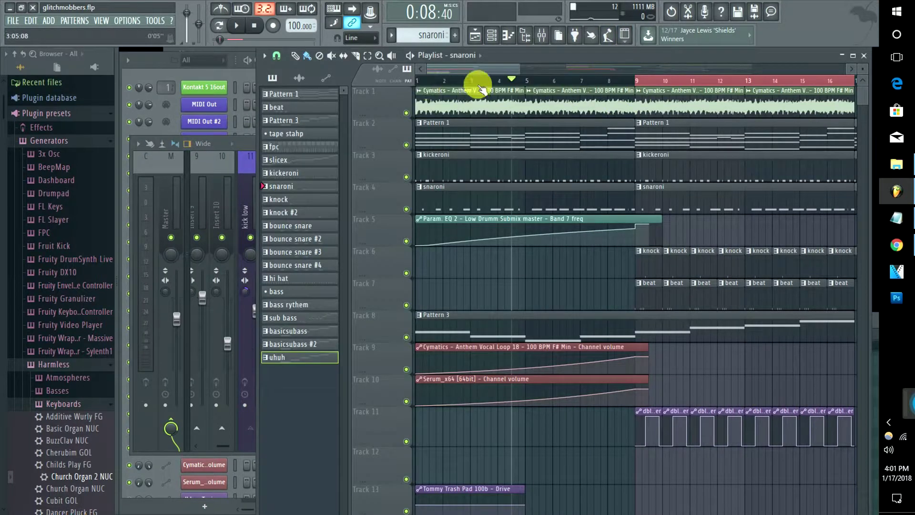
Play the song from around bar 4 while watching Fruity parametric EQ 2 on the low drum submix master, and stop playback
key(space)
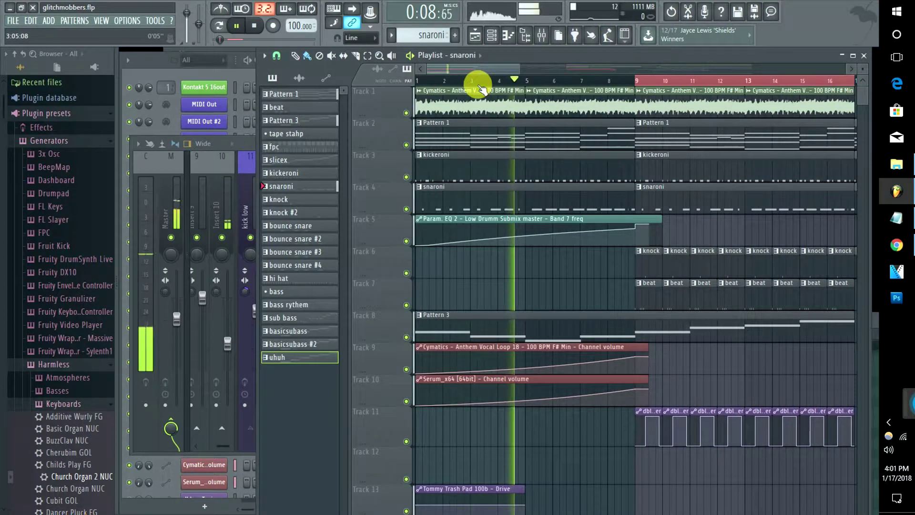
click(251, 147)
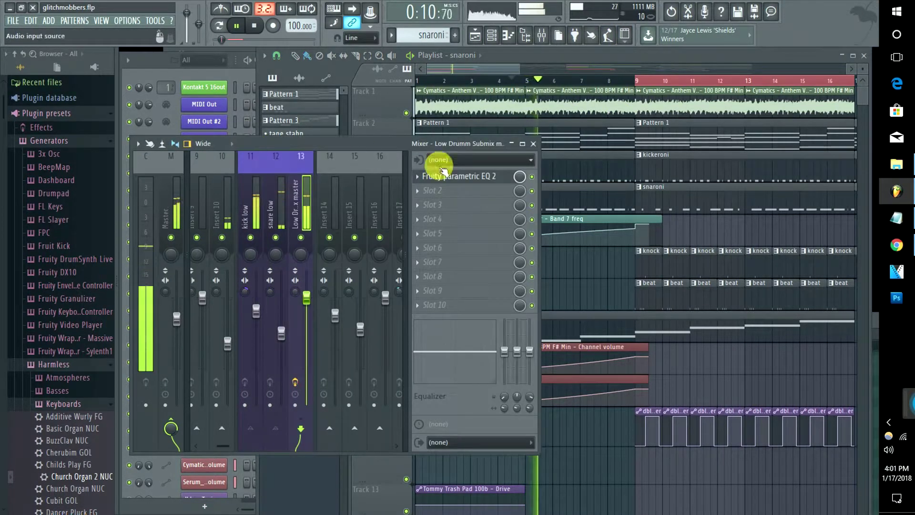
click(489, 180)
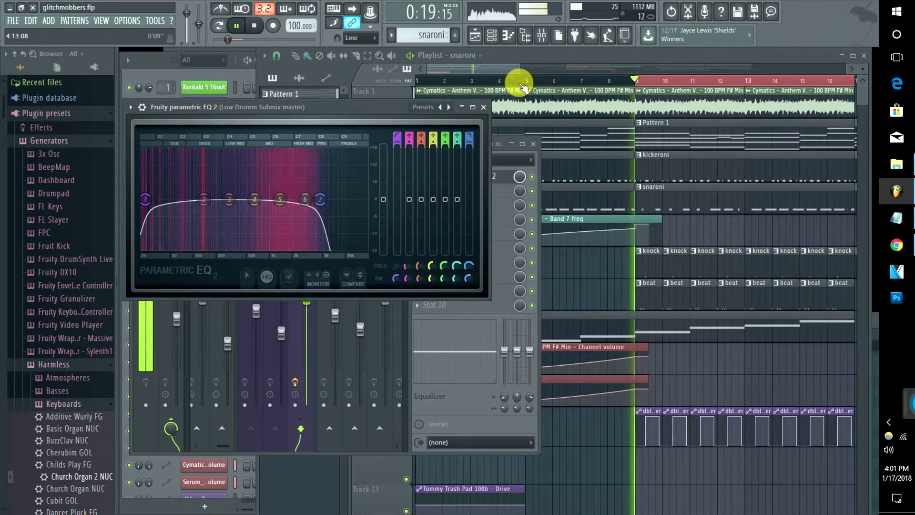
key(space)
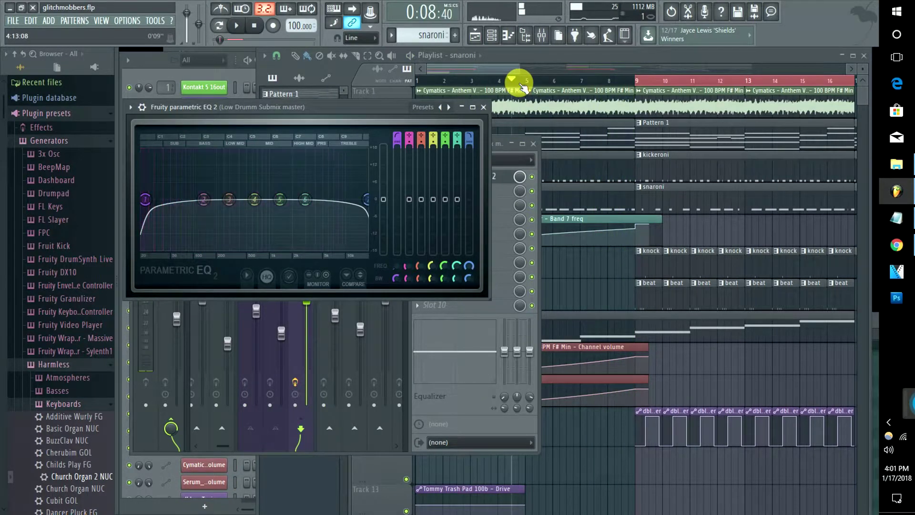
Move the song position to around bar 7 and examine the low drum submix master's EQ curve there
click(602, 80)
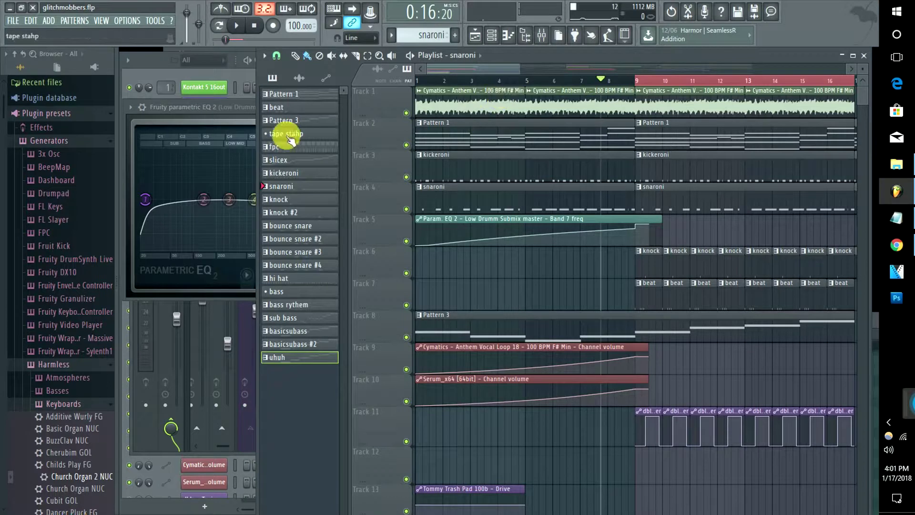
click(248, 114)
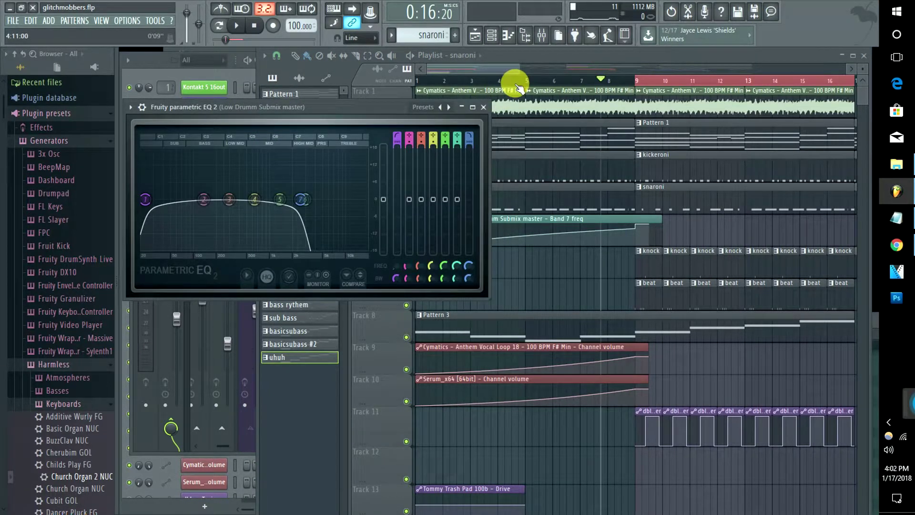
click(498, 69)
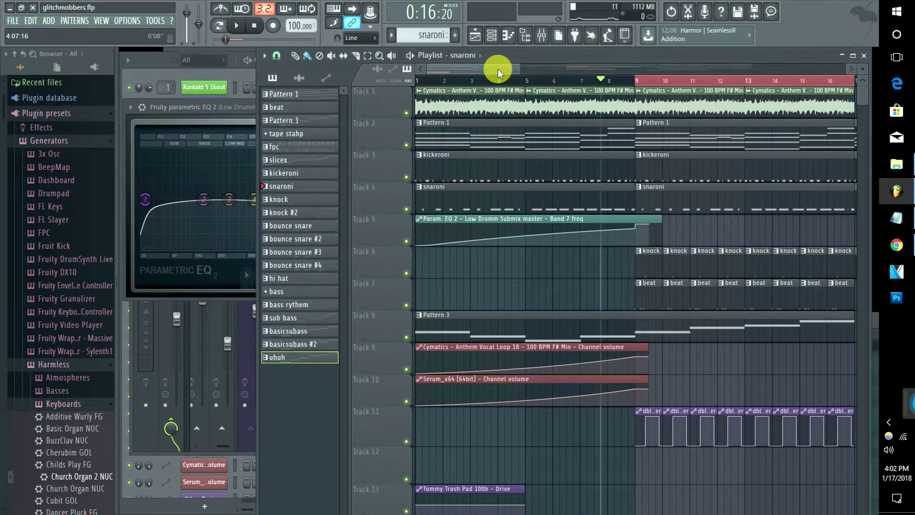
Select the kick low, snare low and low drum submix master tracks and create a submix on track 13 with the suggested name
click(162, 72)
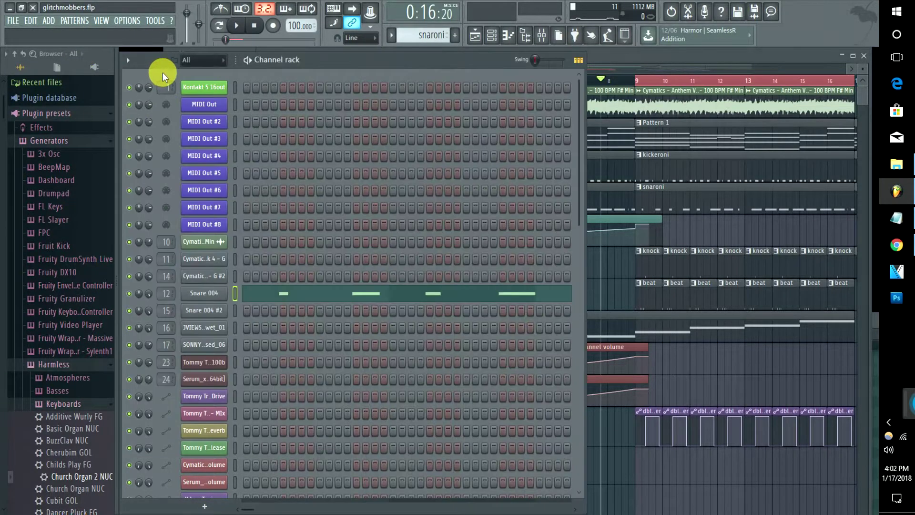
double_click(165, 294)
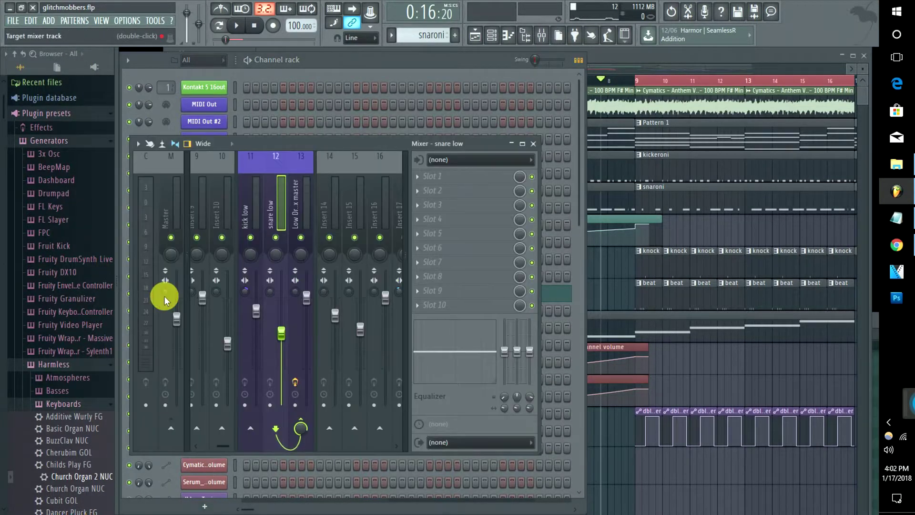
click(245, 199)
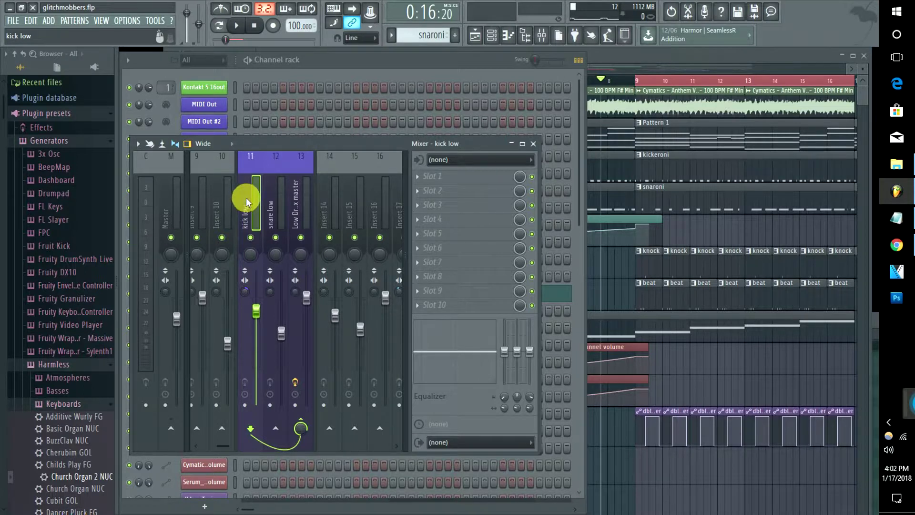
drag(245, 198, 304, 209)
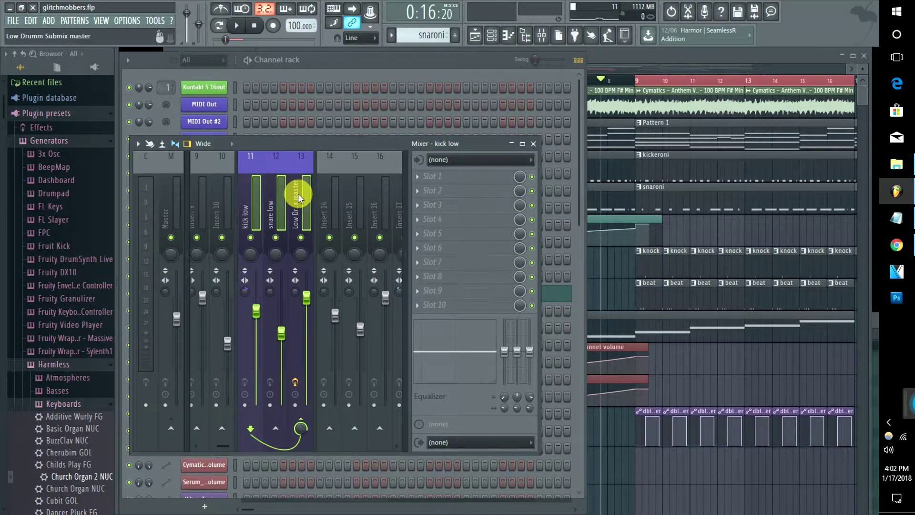
right_click(299, 197)
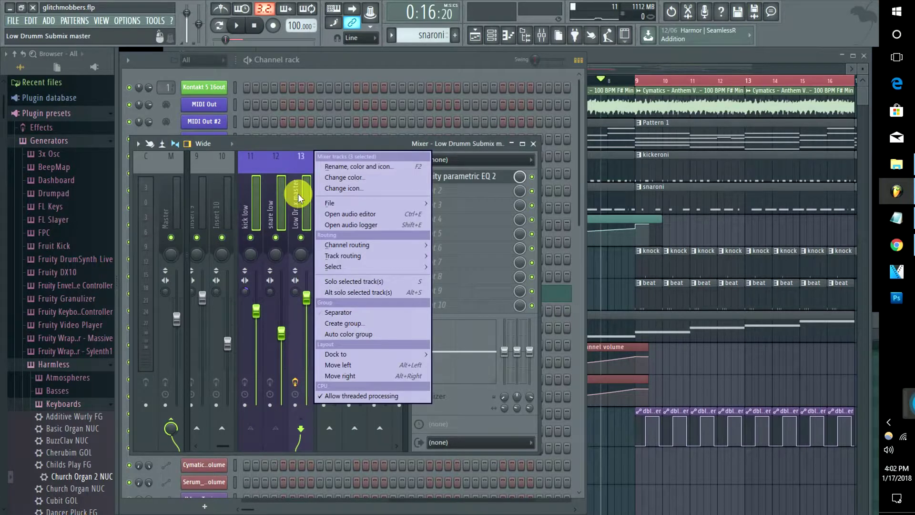
mouse_move(358, 255)
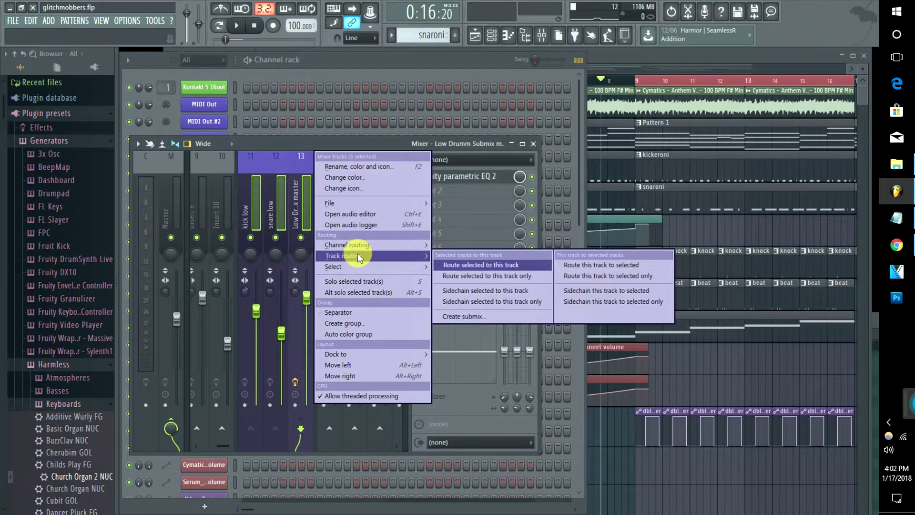
click(467, 319)
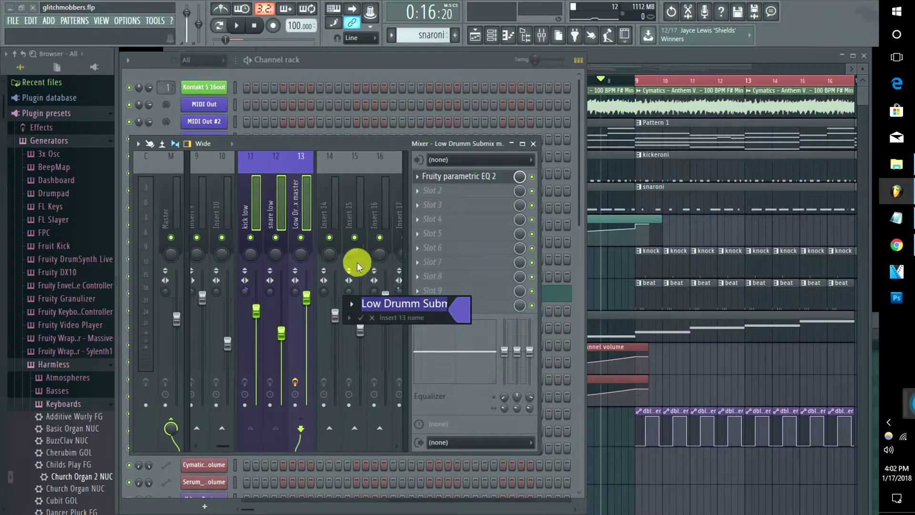
key(Return)
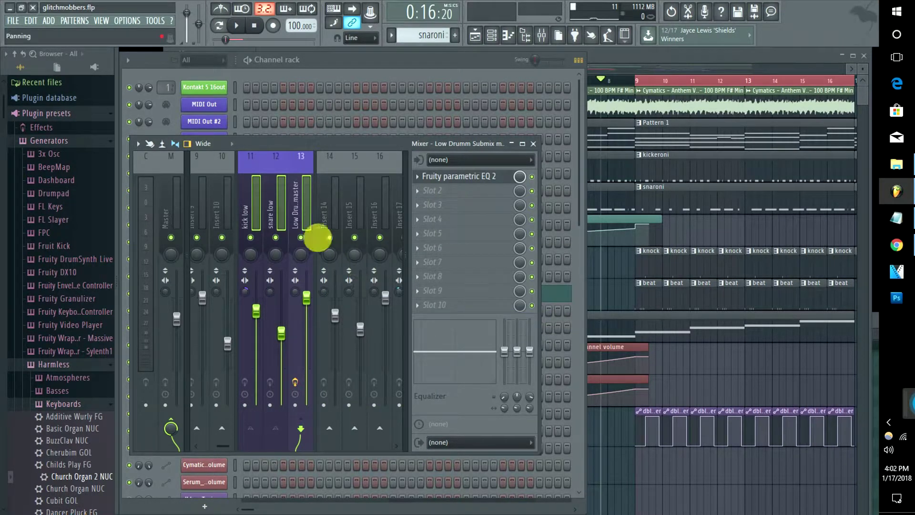
Check the routing of the snare low and kick low tracks and the effect slots of the low drum submix master
click(270, 212)
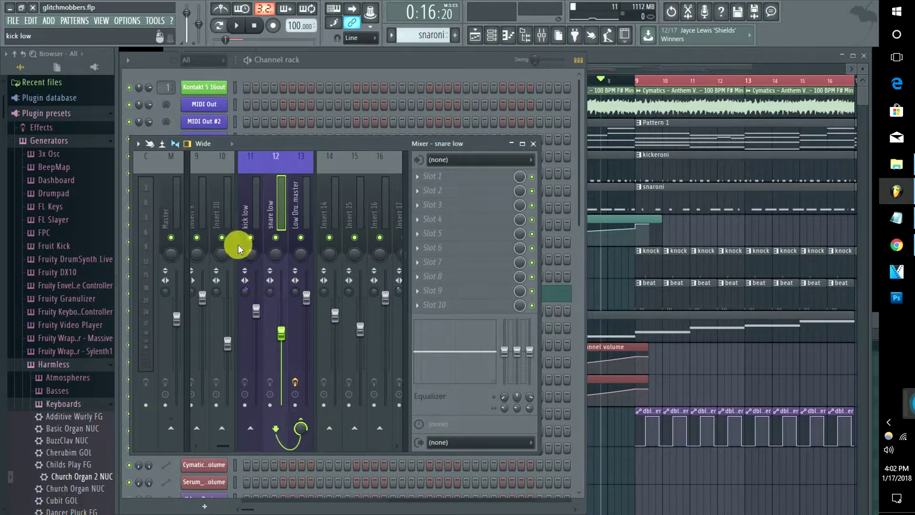
click(246, 218)
click(293, 206)
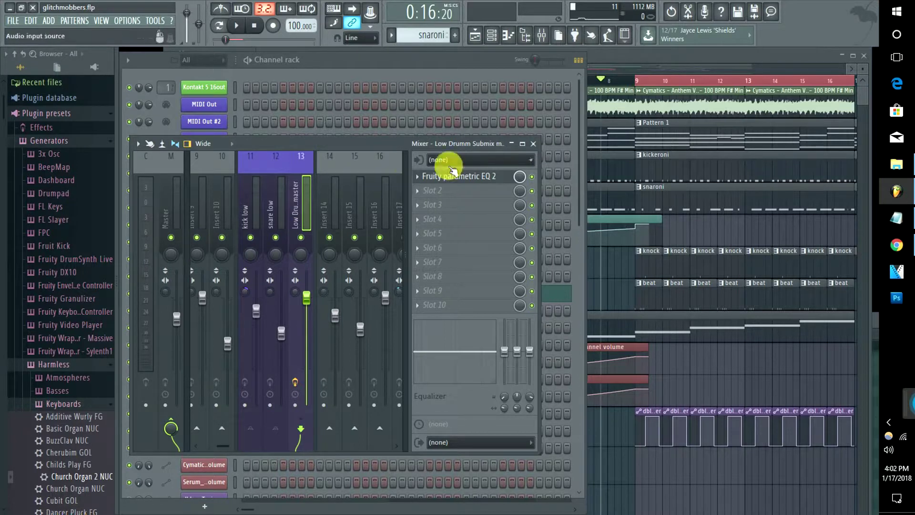
Look over the playlist from about bar 6 to bar 21, and view mixer tracks 9 and 14 beside the submix group
click(684, 54)
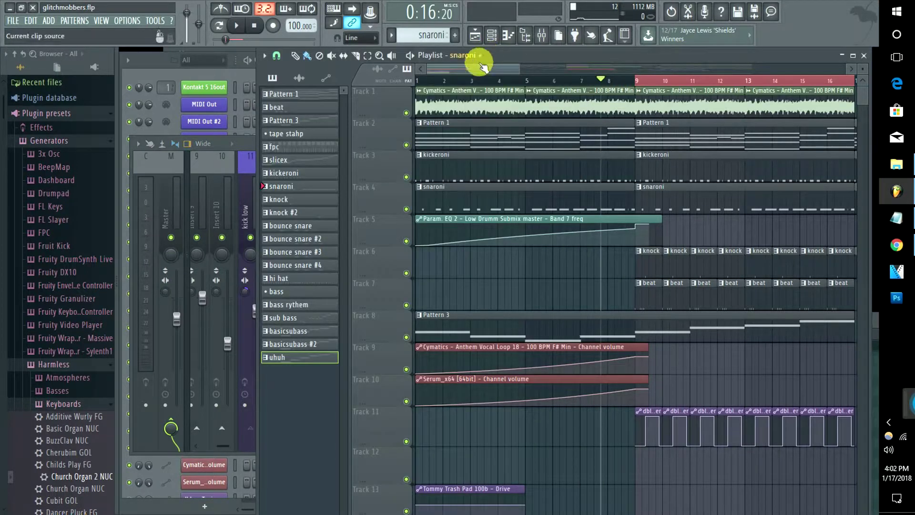
drag(475, 67, 499, 65)
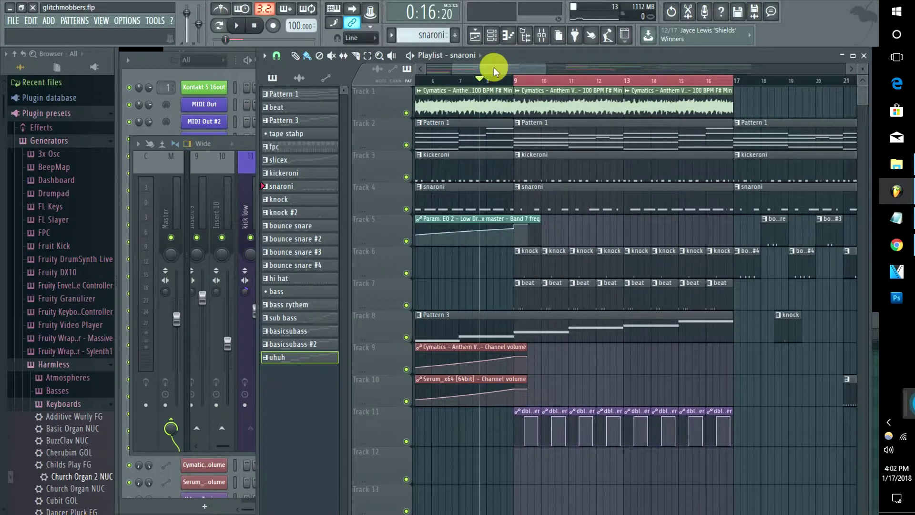
click(204, 163)
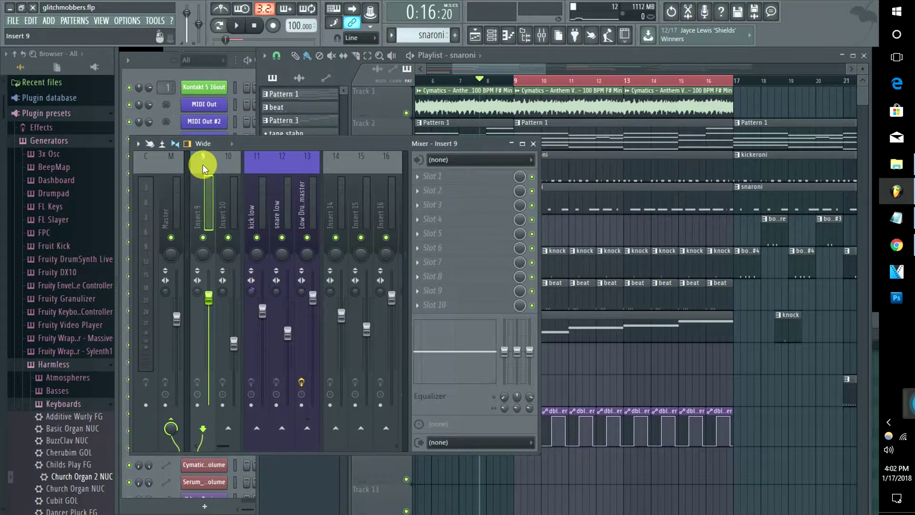
click(328, 183)
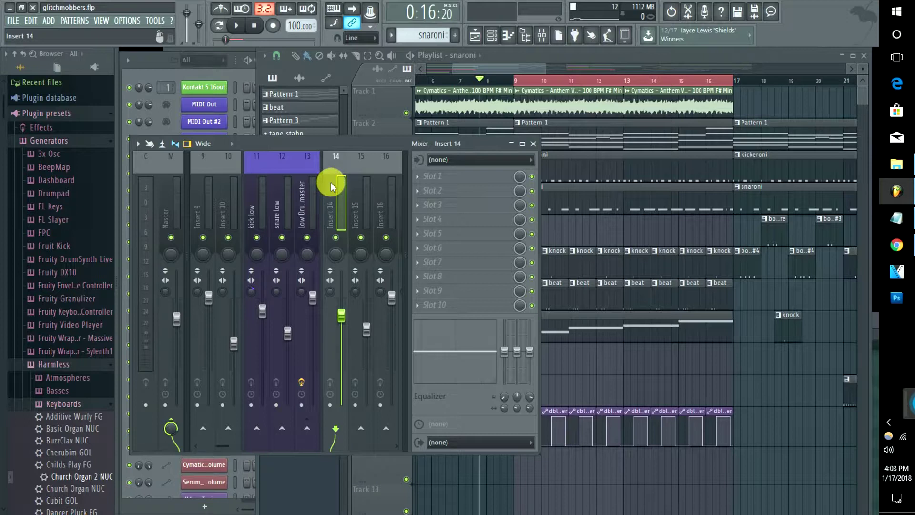
click(302, 184)
click(338, 192)
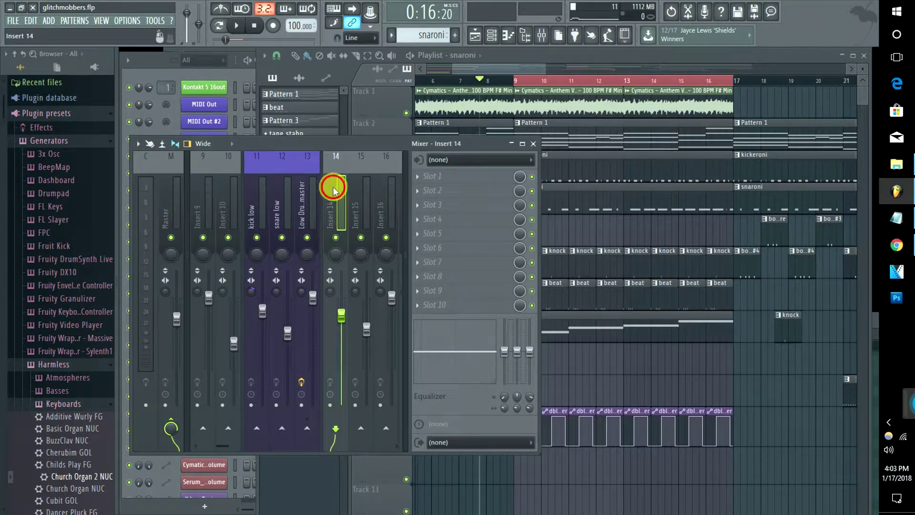
shift+click(265, 198)
right_click(333, 205)
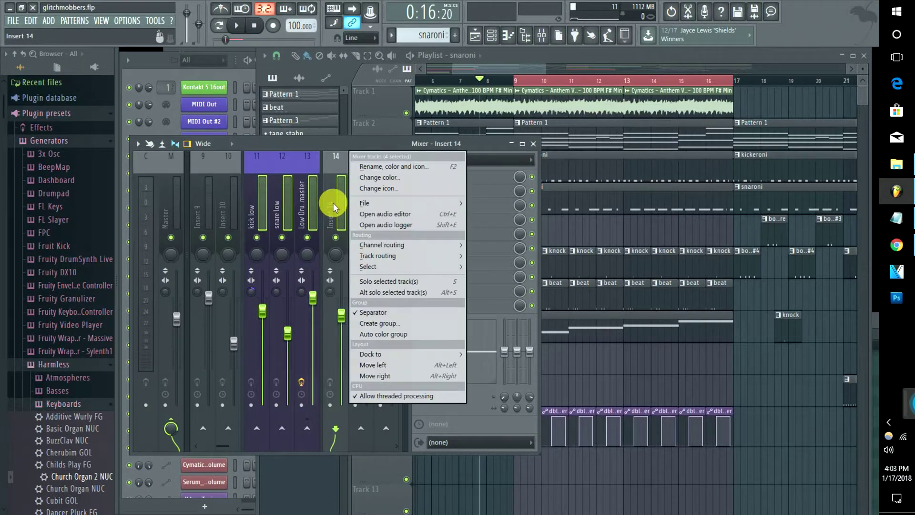
right_click(332, 203)
click(297, 190)
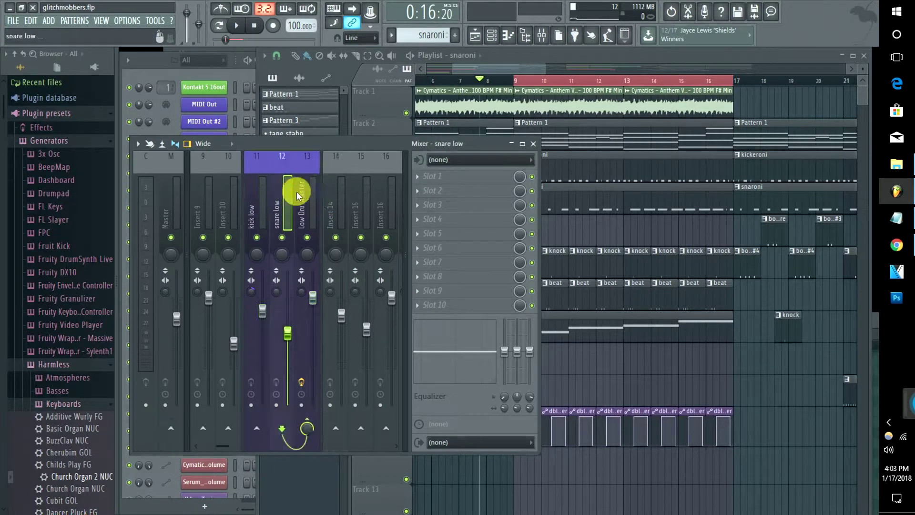
Move the empty mixer track 14 two places to the left, between the kick low and snare low tracks
click(332, 199)
right_click(330, 199)
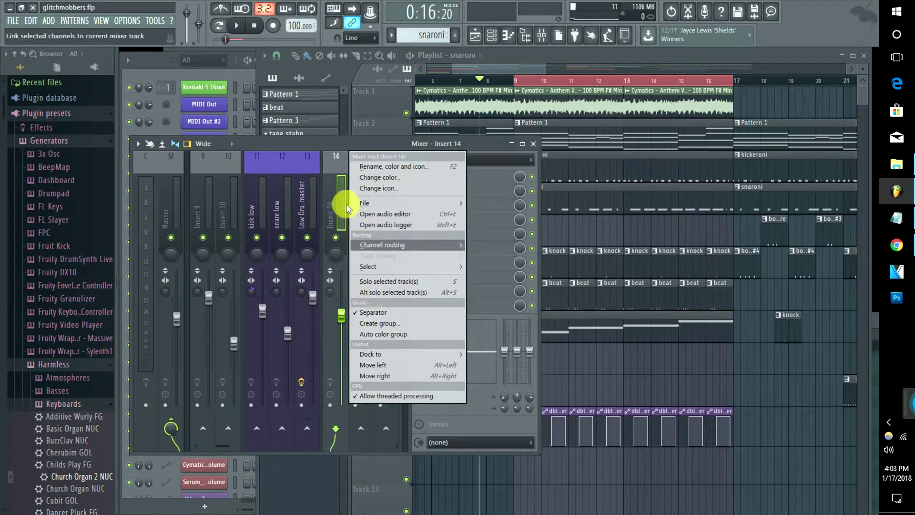
mouse_move(381, 245)
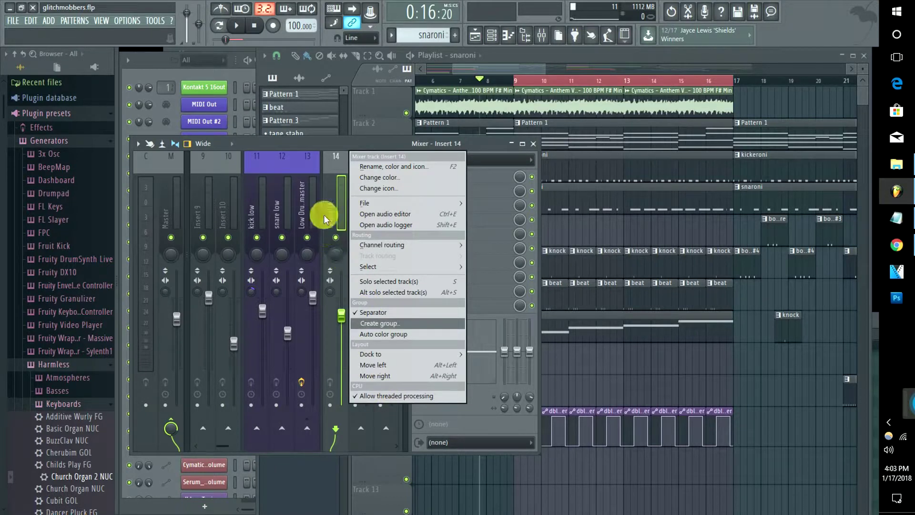
click(326, 214)
key(alt+Left)
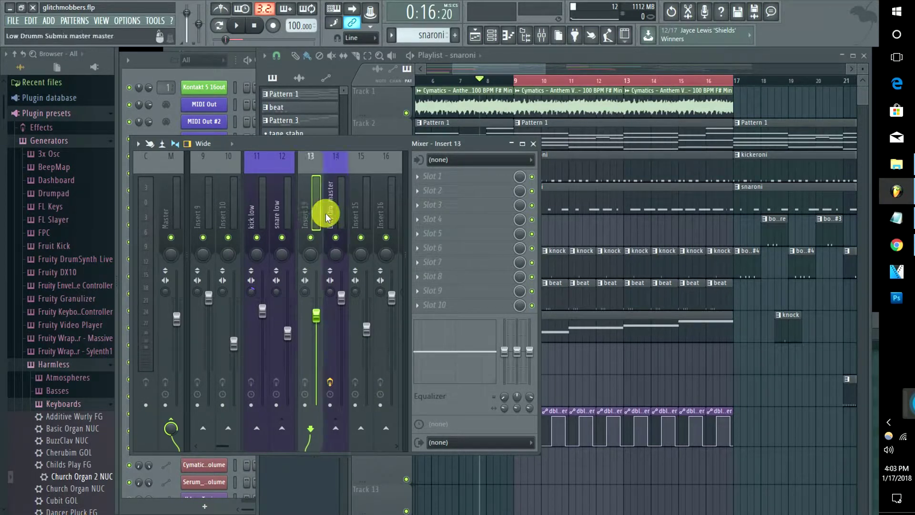
key(alt+Left)
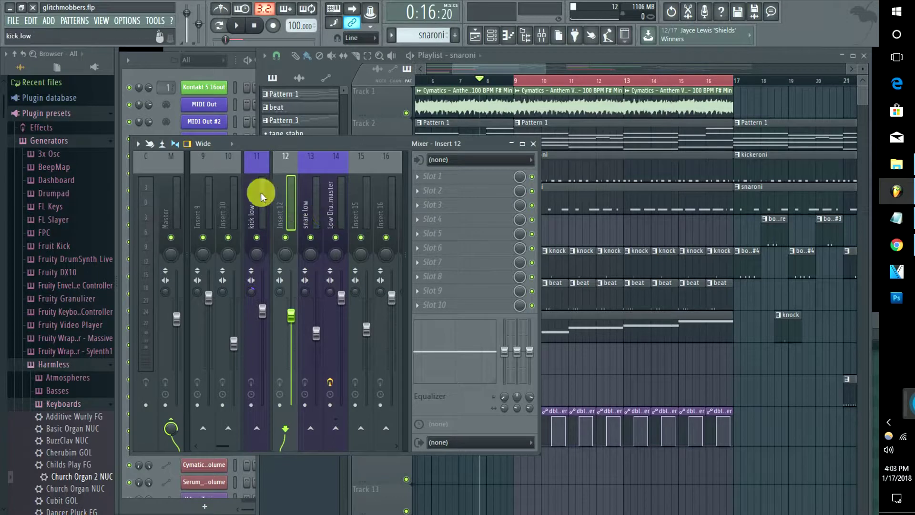
Select mixer tracks 11 to 14 and create a submix to track 14, keeping the suggested name
drag(250, 190, 338, 195)
right_click(338, 196)
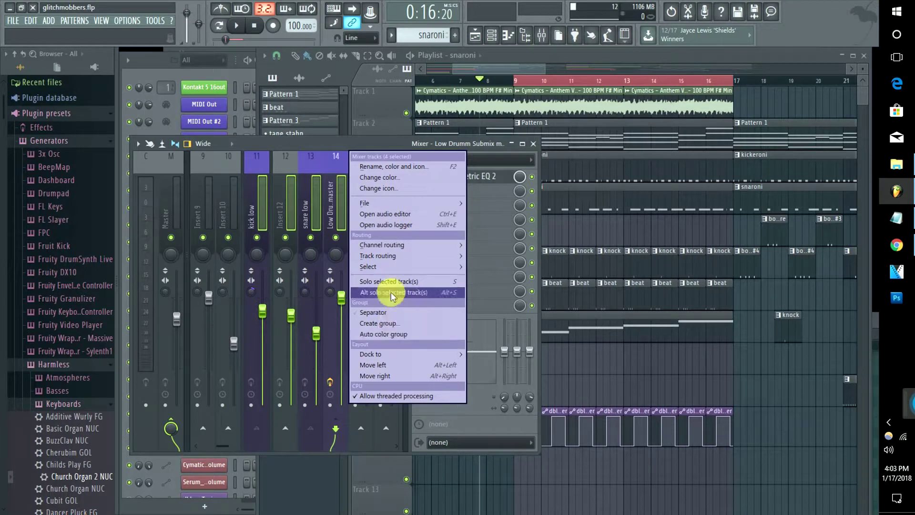
mouse_move(382, 259)
click(521, 321)
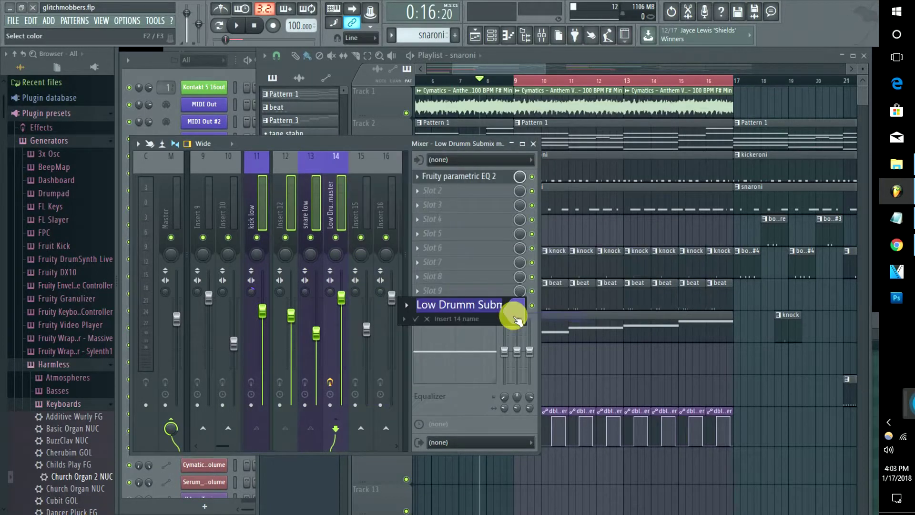
key(Return)
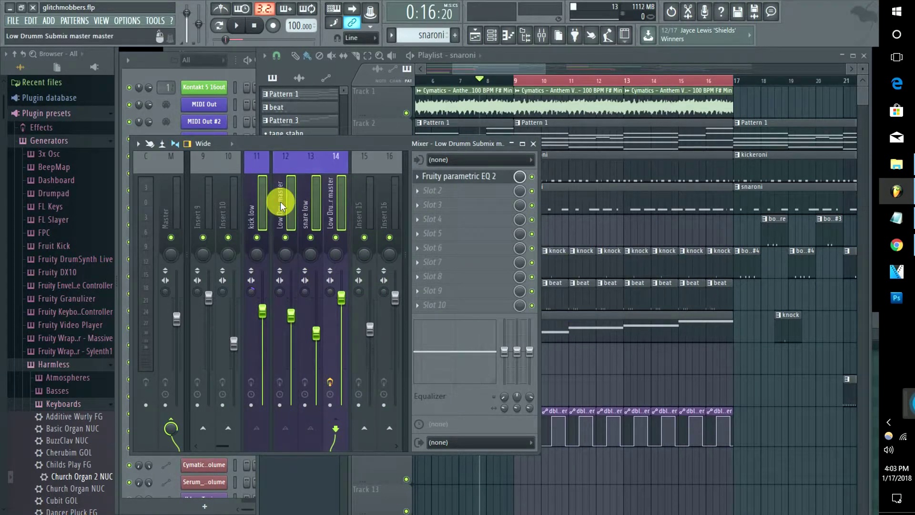
Check where the snare low and kick low tracks are routed
click(304, 204)
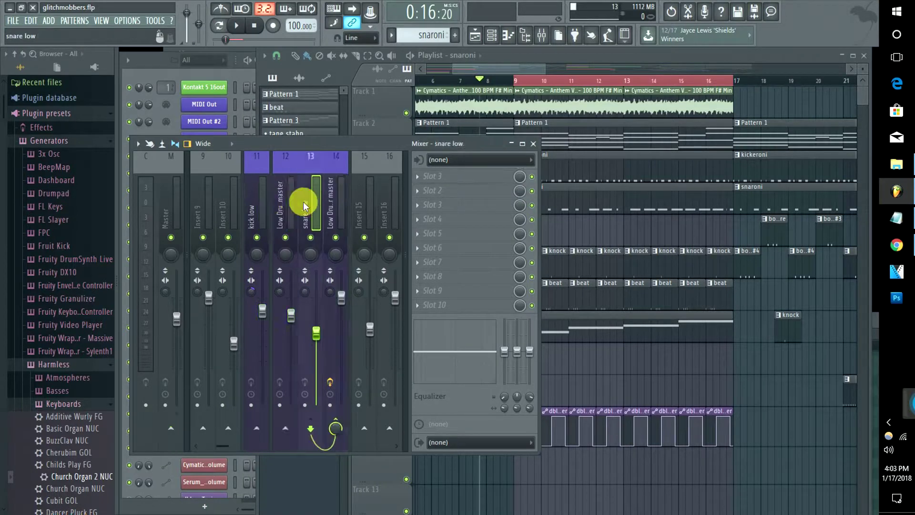
click(275, 202)
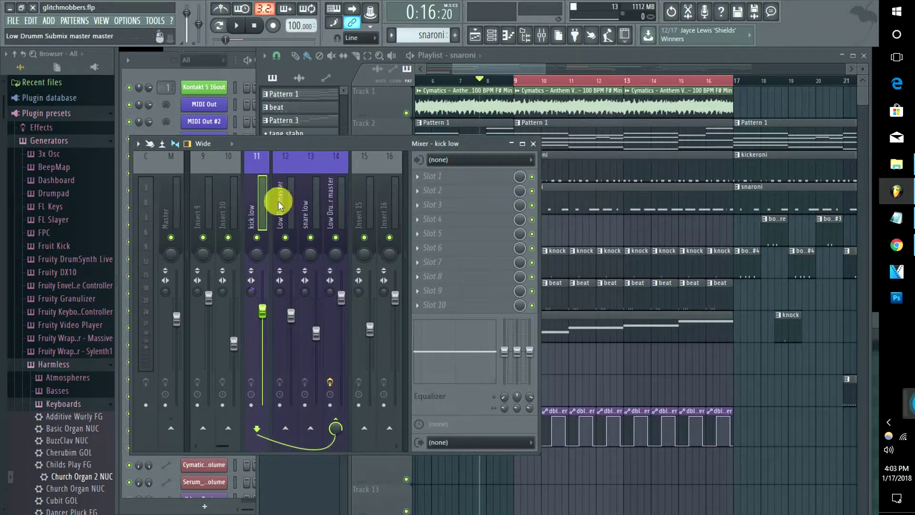
click(306, 202)
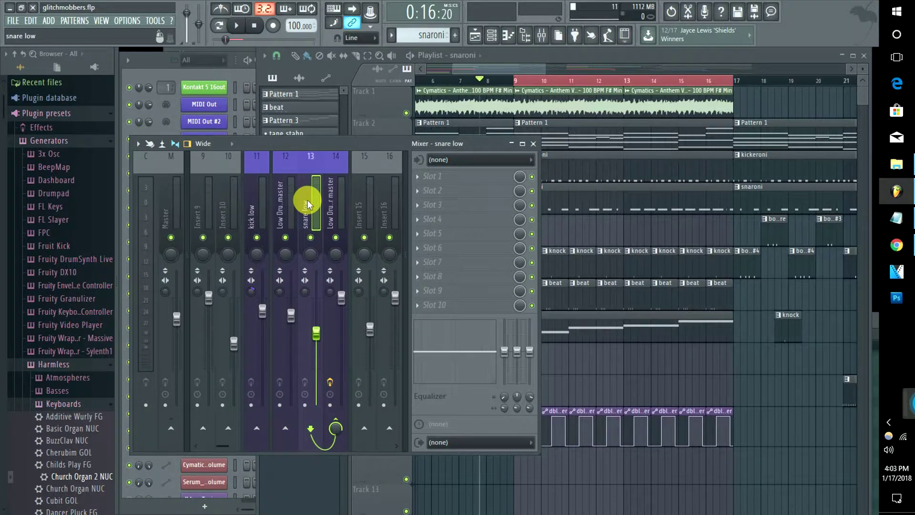
Remove the mixer separators in front of tracks 11, 12 and 15
right_click(243, 191)
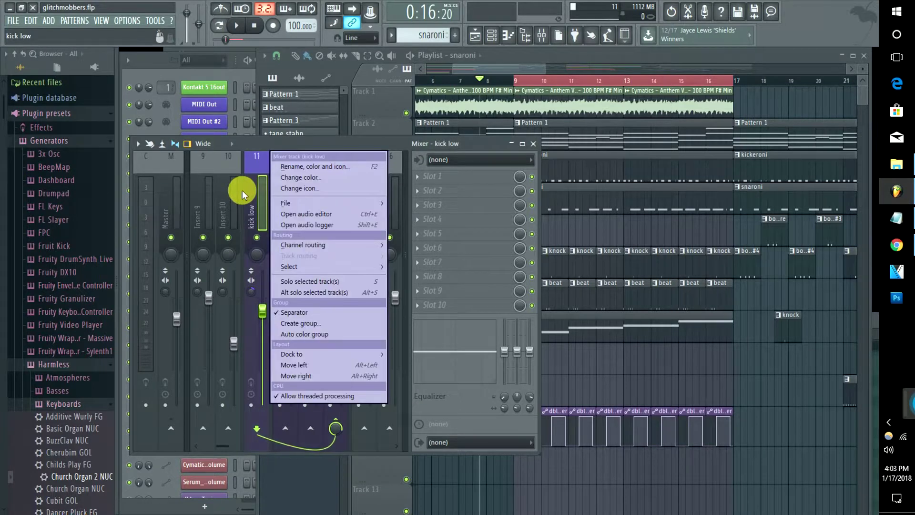
click(320, 323)
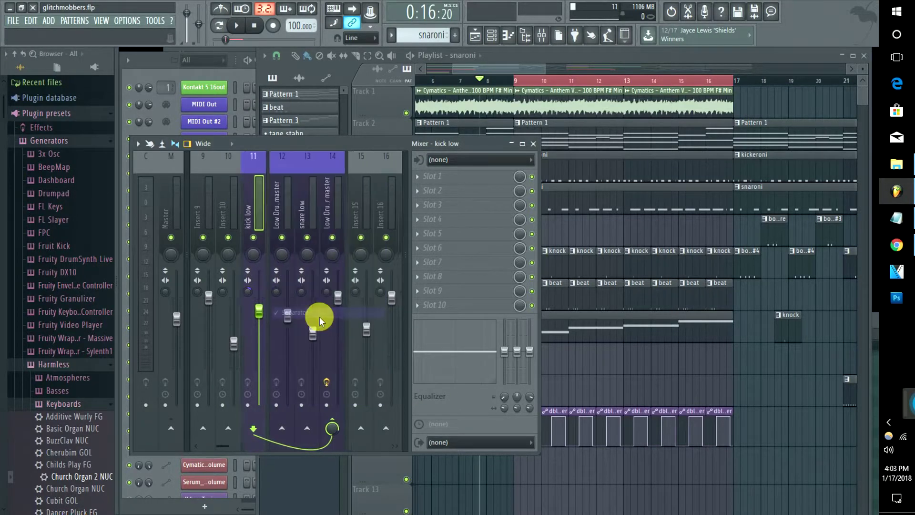
right_click(274, 201)
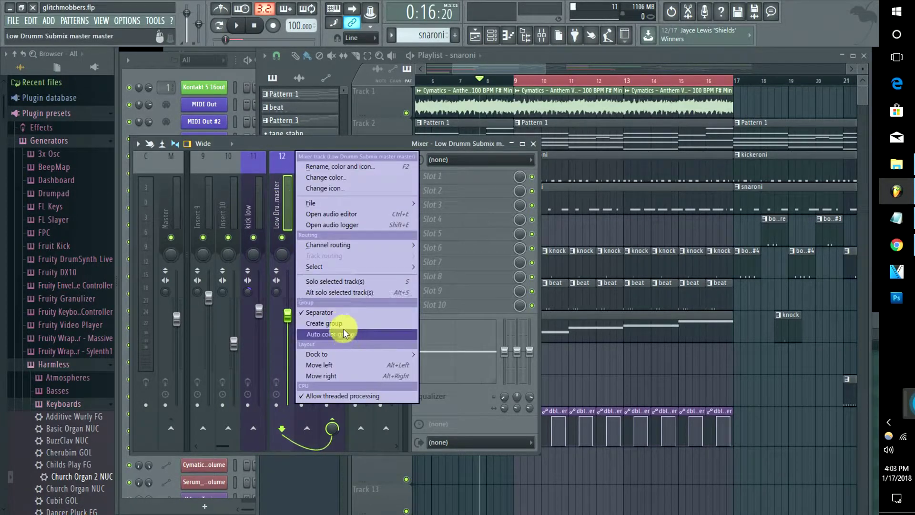
click(343, 324)
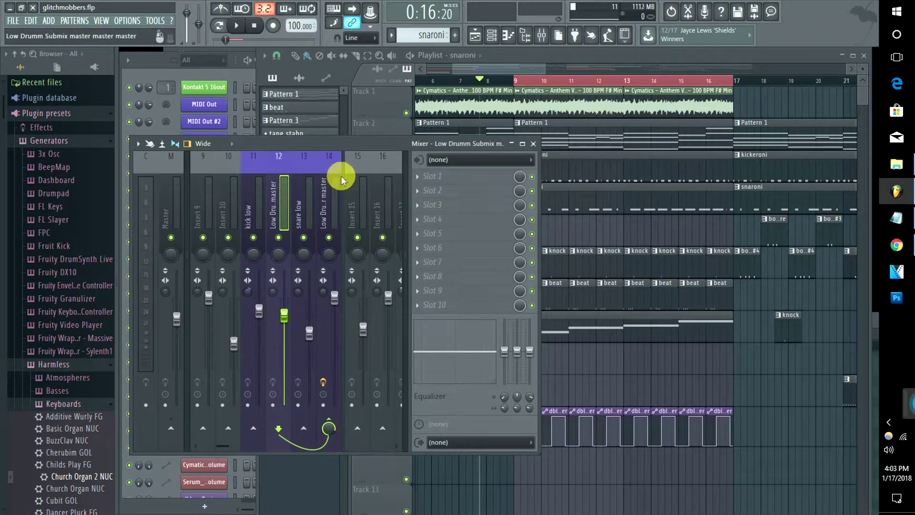
right_click(357, 183)
click(399, 317)
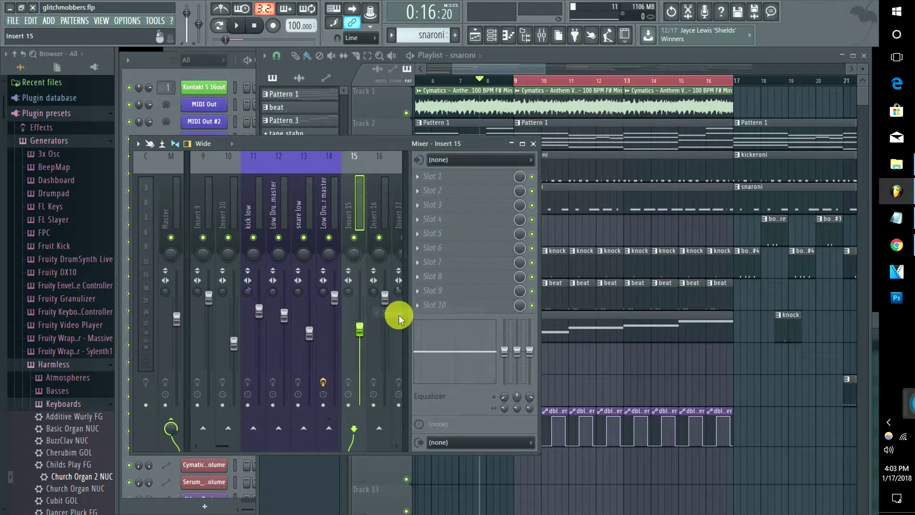
Rename the submix master on mixer track 14 to jijij and give it a lighter blue color
right_click(322, 186)
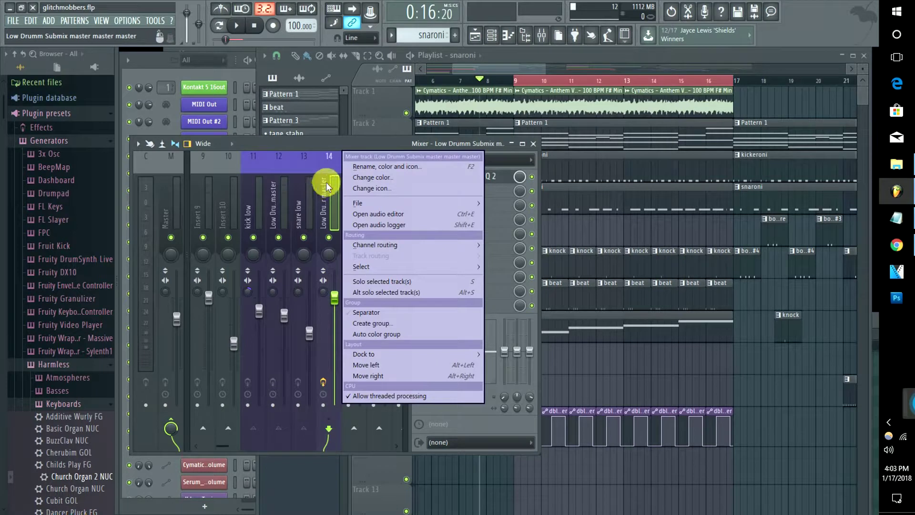
click(373, 171)
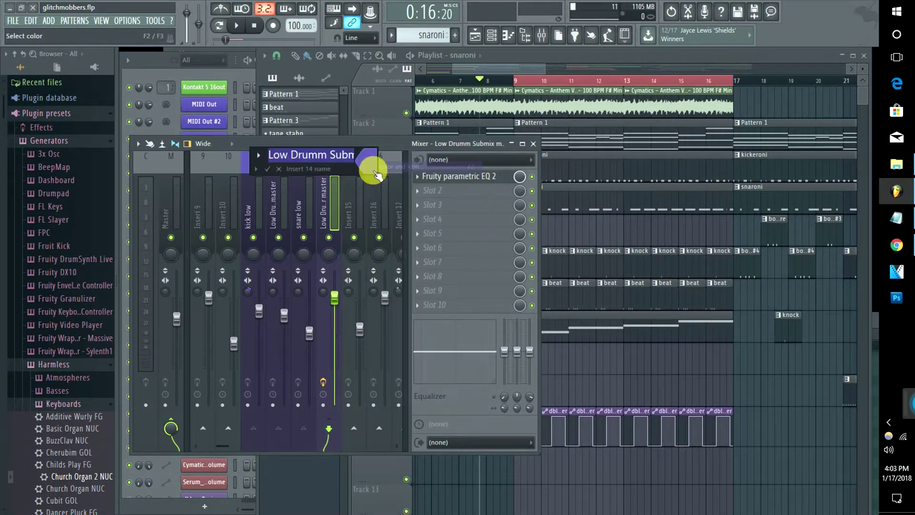
text(jjjjj)
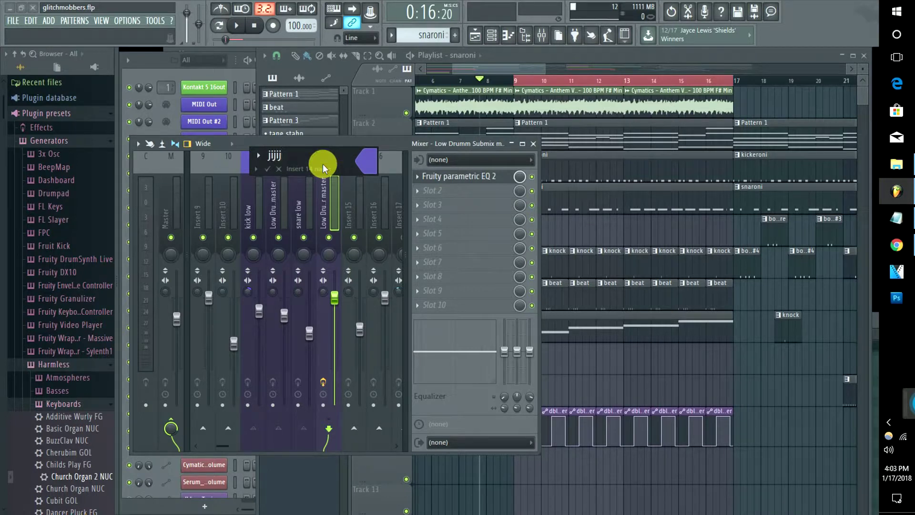
click(370, 158)
click(458, 189)
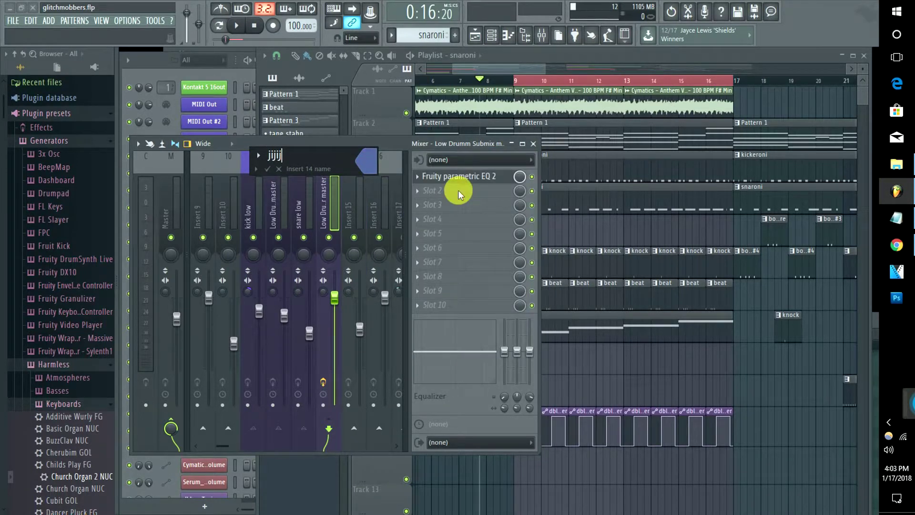
key(Return)
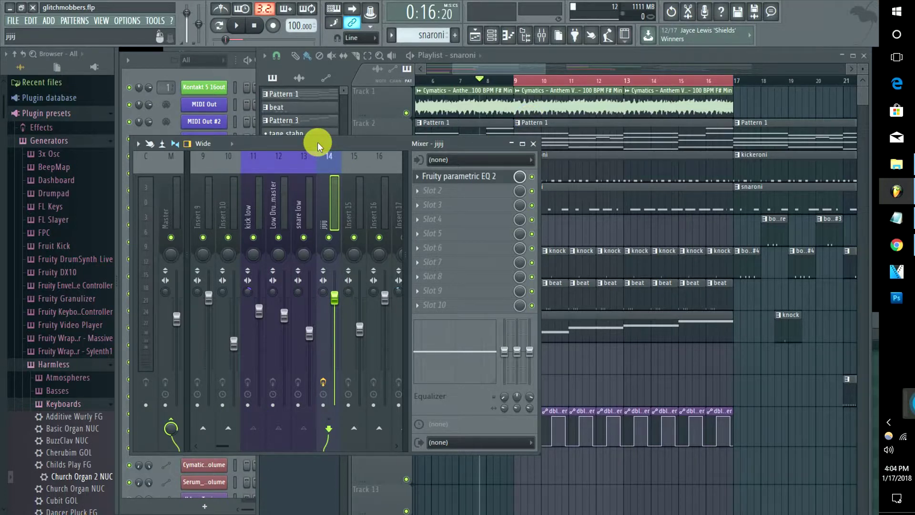
Move the song position to bar 9 and look over the playlist from bar 1 to about bar 23
click(516, 82)
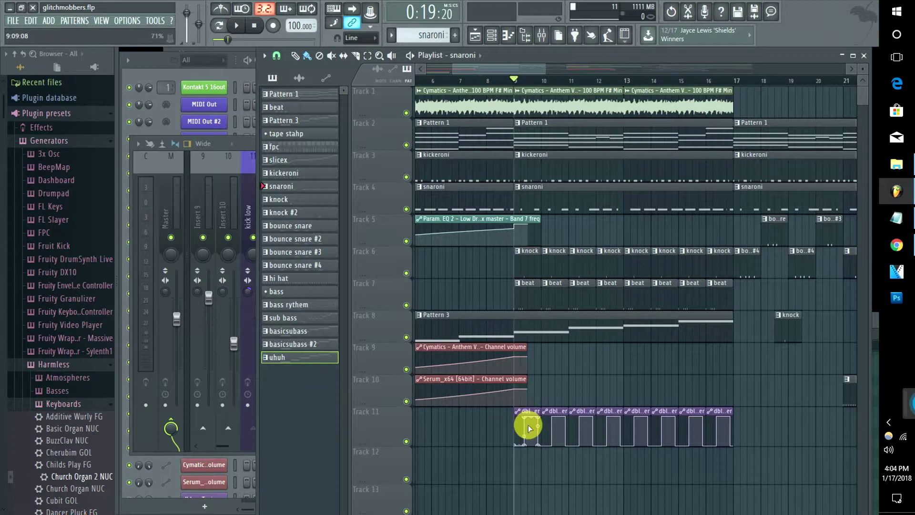
drag(476, 69, 439, 67)
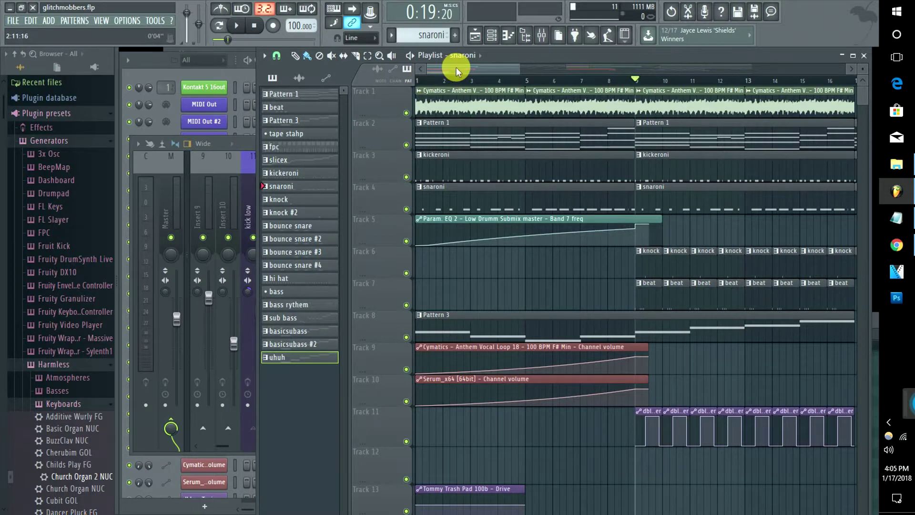
drag(457, 67, 491, 64)
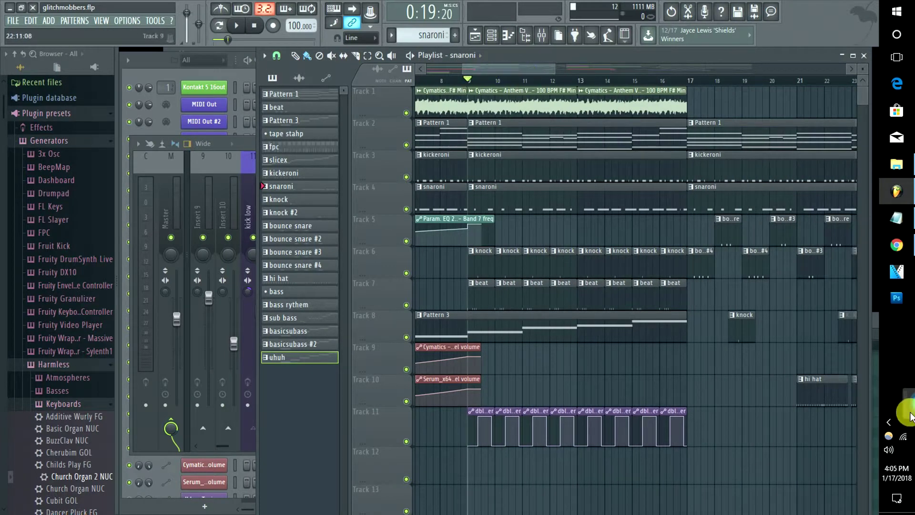
mouse_move(849, 405)
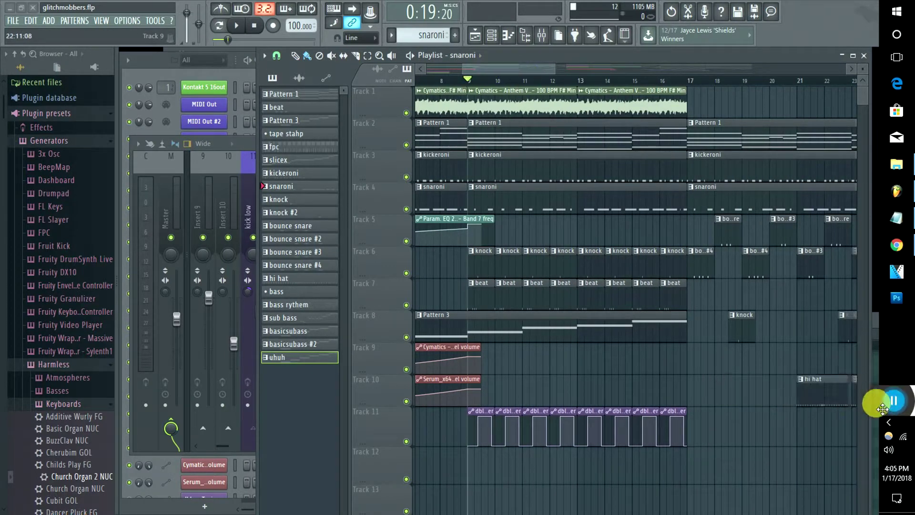